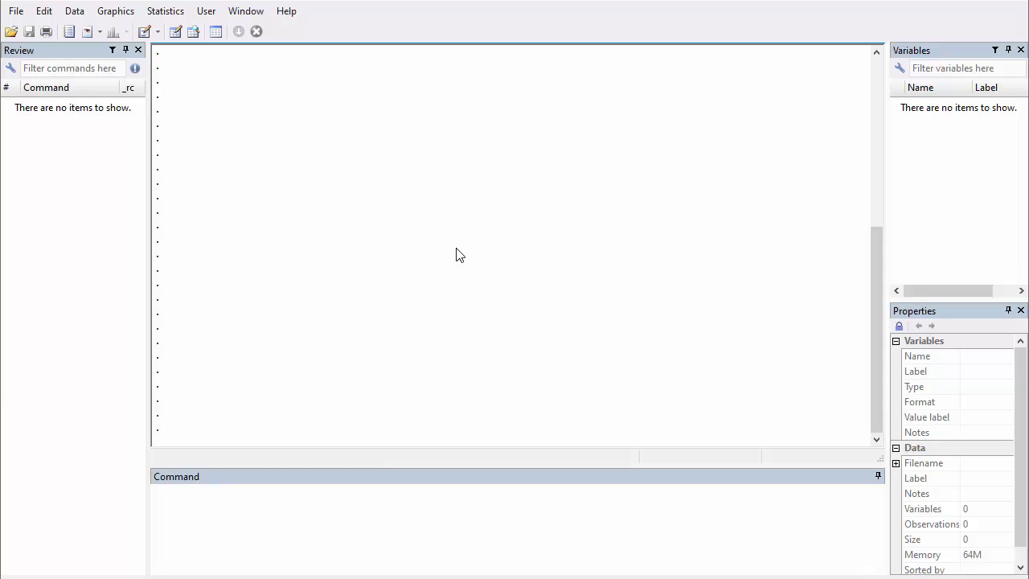
- Try to compute the mean of age with the command "mean age"
{"action": "left_click", "coordinate": [429, 513]}
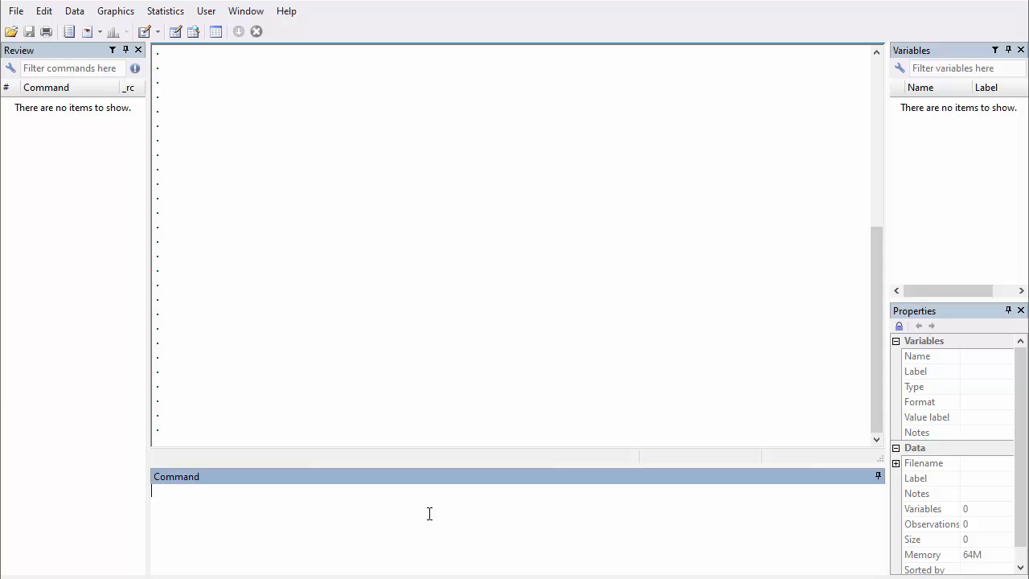
{"action": "type", "text": "mean age"}
{"action": "key", "text": "Return"}
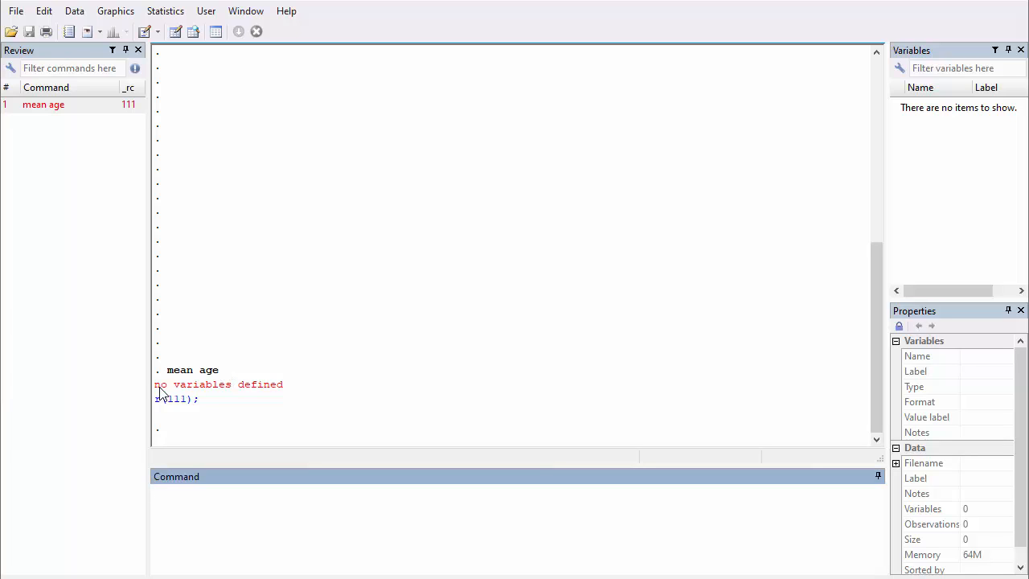
{"action": "left_click", "coordinate": [296, 383]}
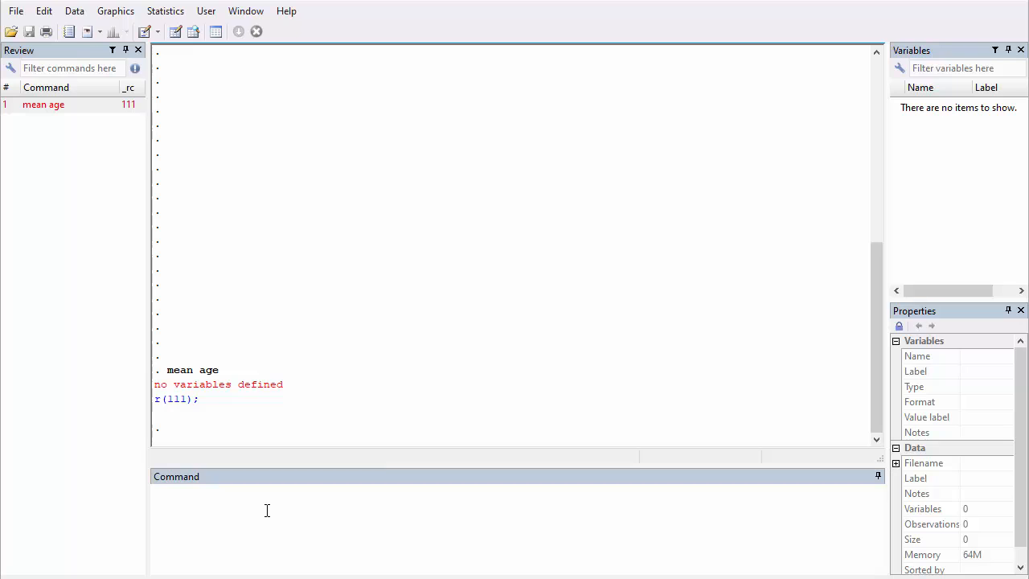
- Recall the previous "mean age" command from the command history and try to run it again
{"action": "left_click", "coordinate": [224, 495]}
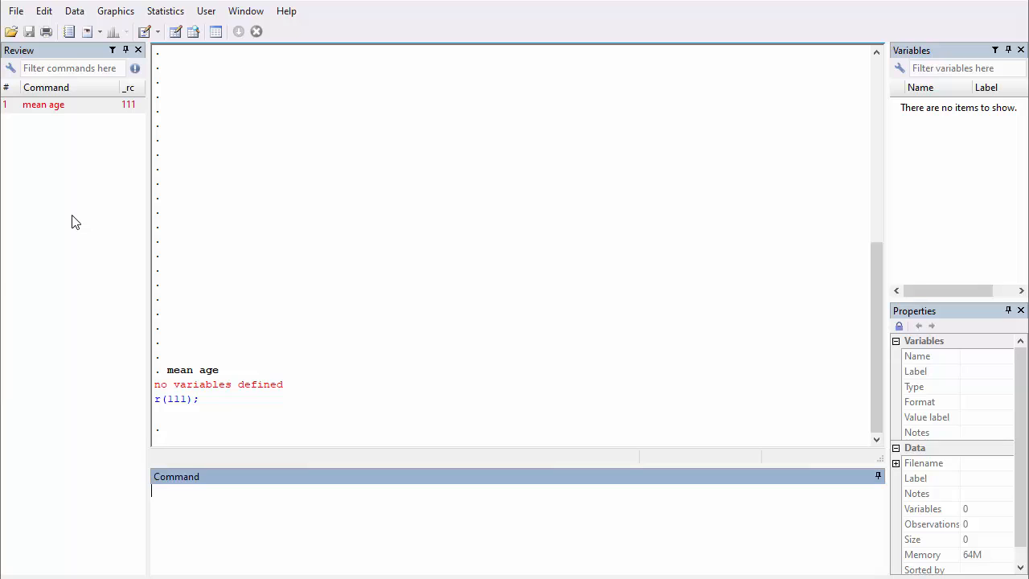
{"action": "left_click", "coordinate": [46, 106]}
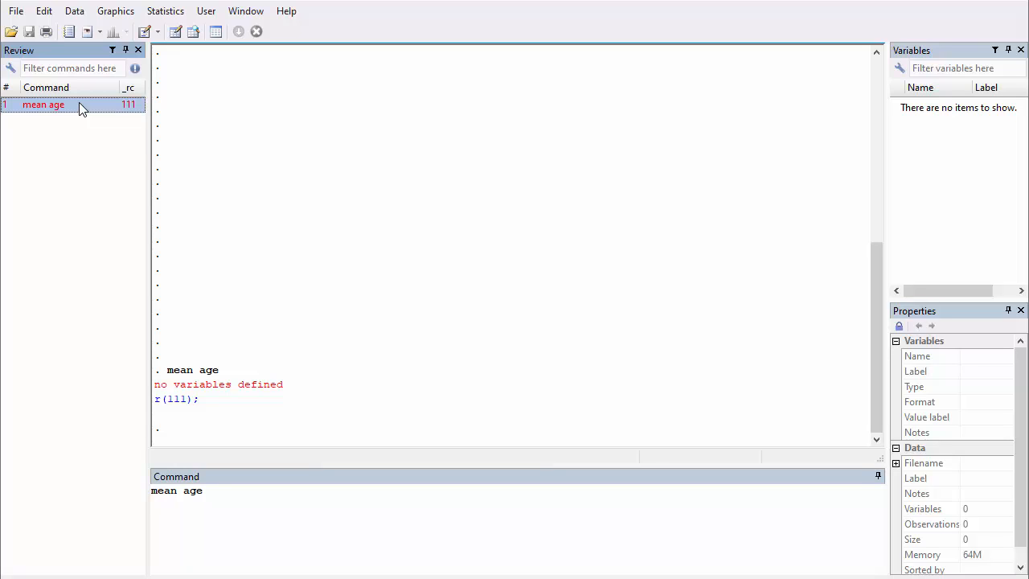
{"action": "left_click", "coordinate": [223, 494]}
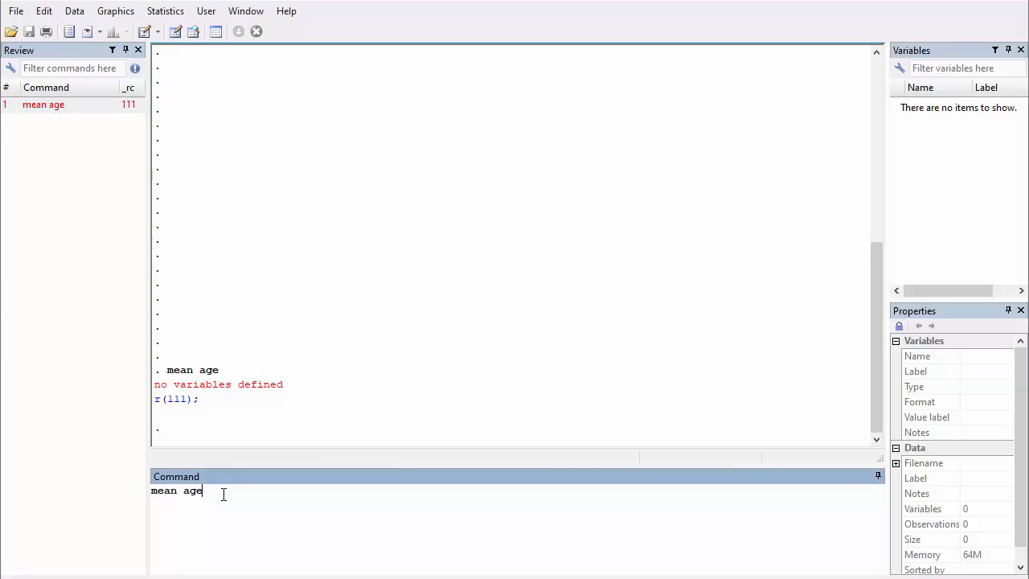
{"action": "key", "text": "Return"}
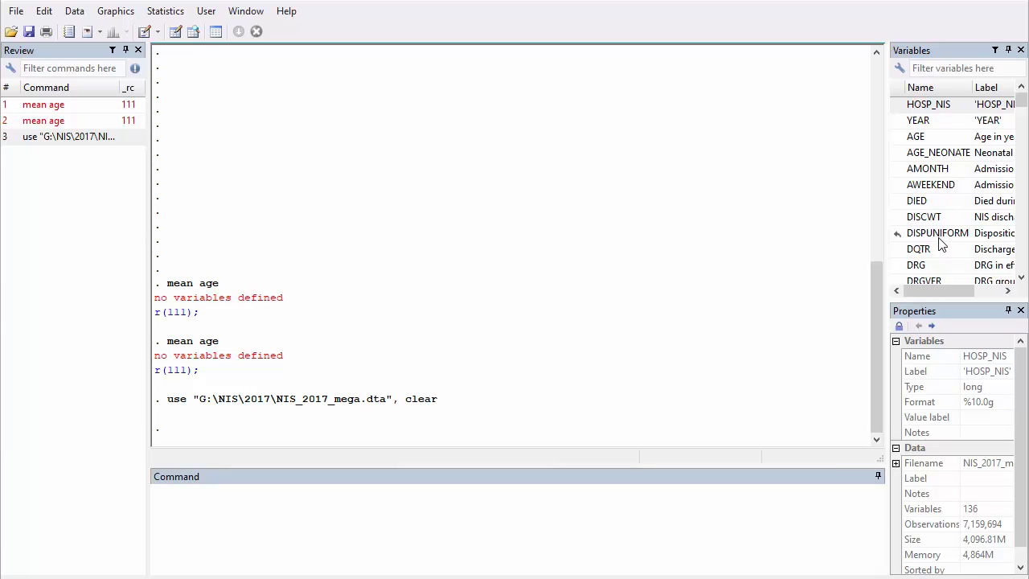
- Inspect the properties of the AGE variable, temporarily widening the variable area to read its full label
{"action": "mouse_move", "coordinate": [1021, 103]}
{"action": "left_mouse_down"}
{"action": "mouse_move", "coordinate": [1023, 266]}
{"action": "mouse_move", "coordinate": [1023, 103]}
{"action": "left_mouse_up"}
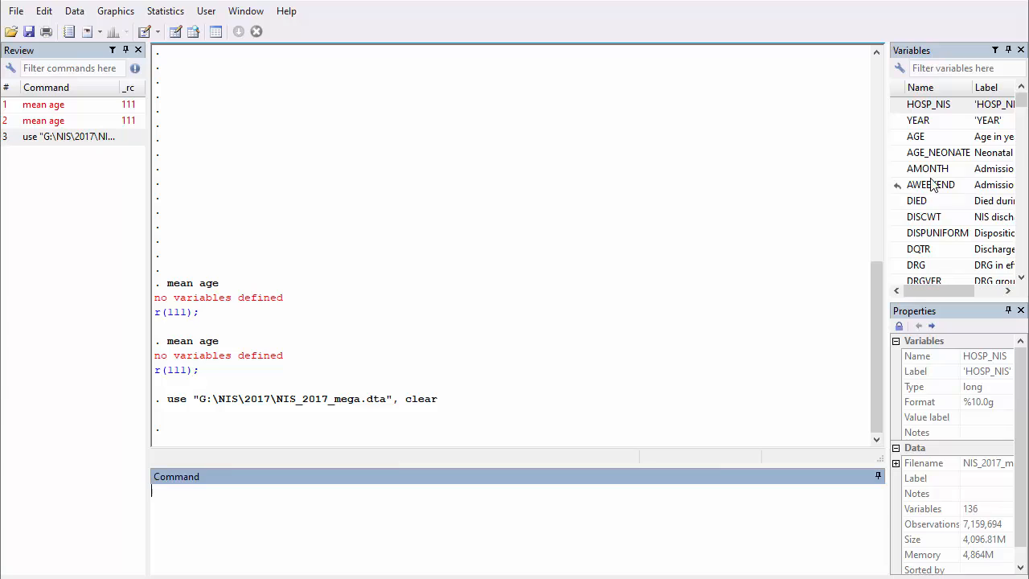
{"action": "left_click", "coordinate": [936, 142]}
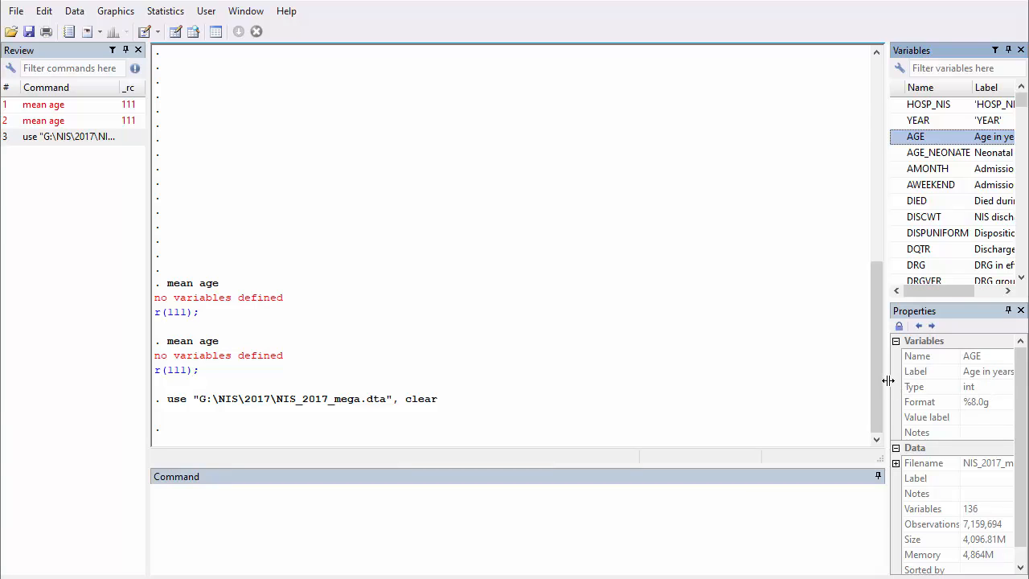
{"action": "left_click_drag", "start_coordinate": [887, 380], "coordinate": [775, 384]}
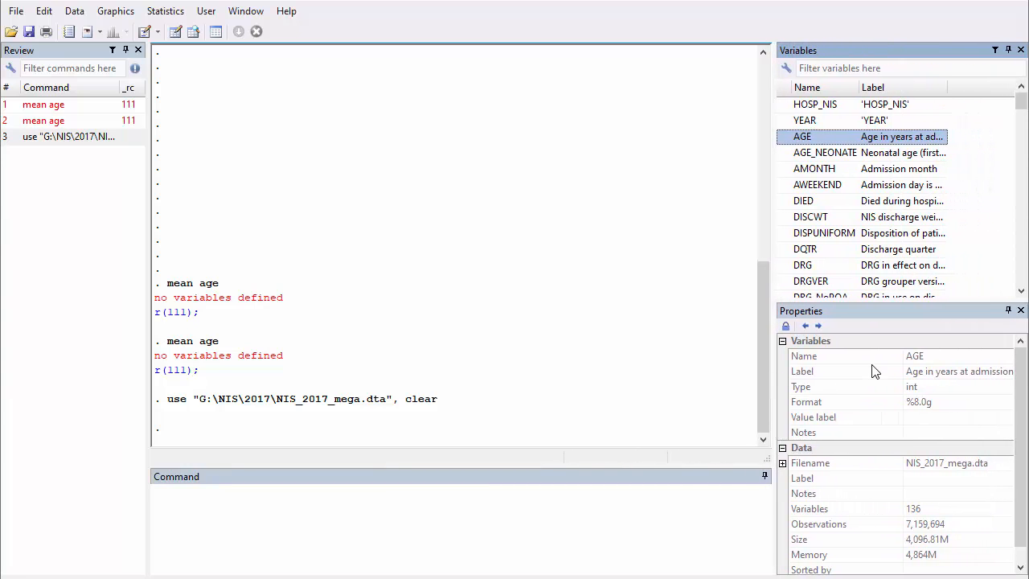
{"action": "left_click_drag", "start_coordinate": [774, 249], "coordinate": [914, 250]}
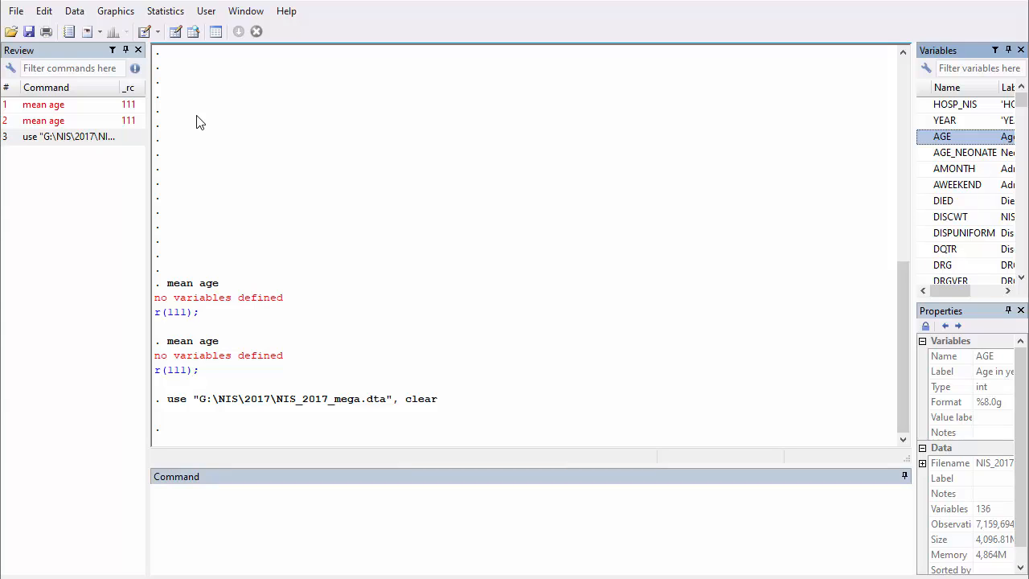
- Start a new do-file and write "mean AGE" as its first line
{"action": "left_click", "coordinate": [144, 32]}
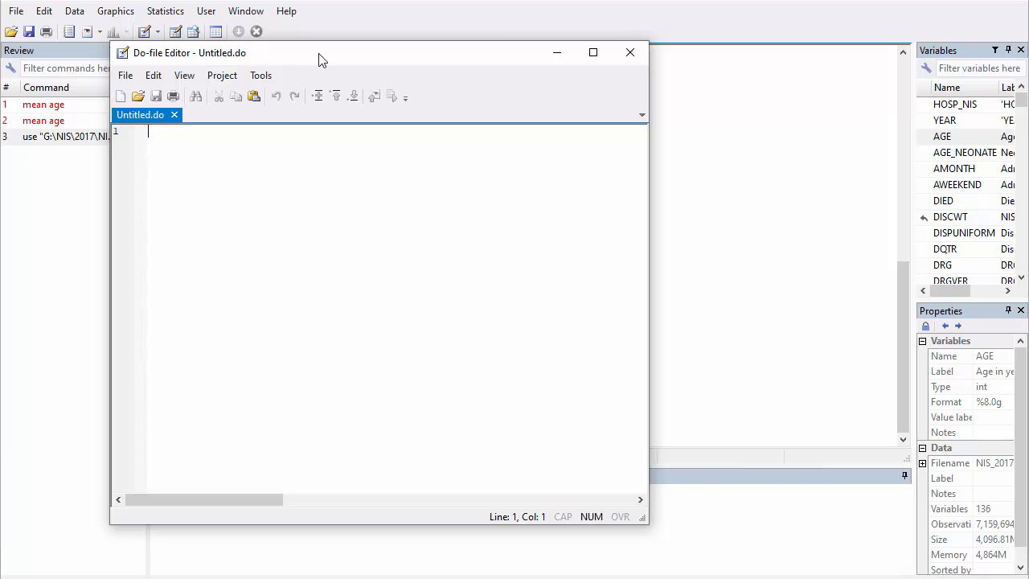
{"action": "left_click_drag", "start_coordinate": [322, 59], "coordinate": [575, 0]}
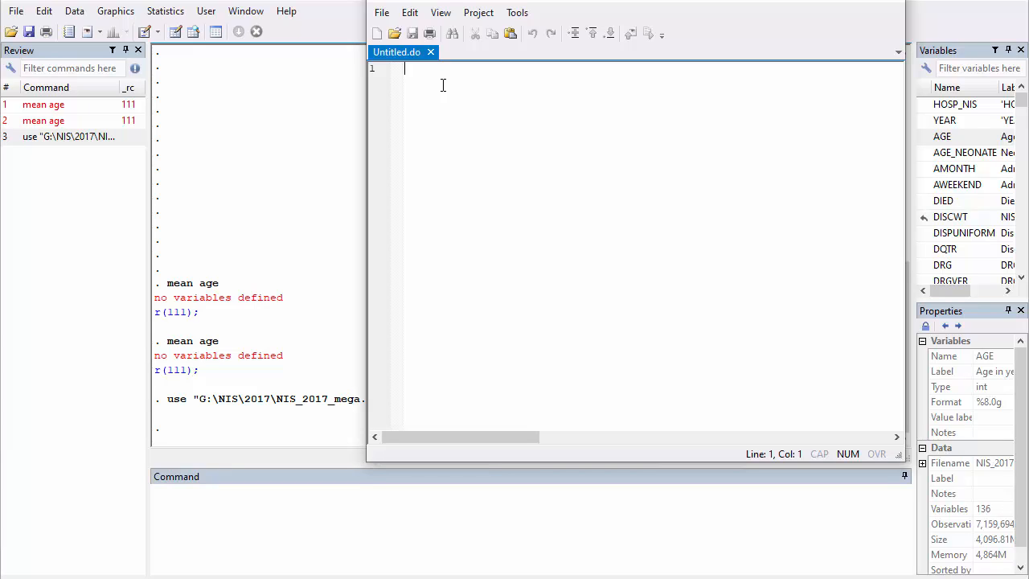
{"action": "type", "text": "mea"}
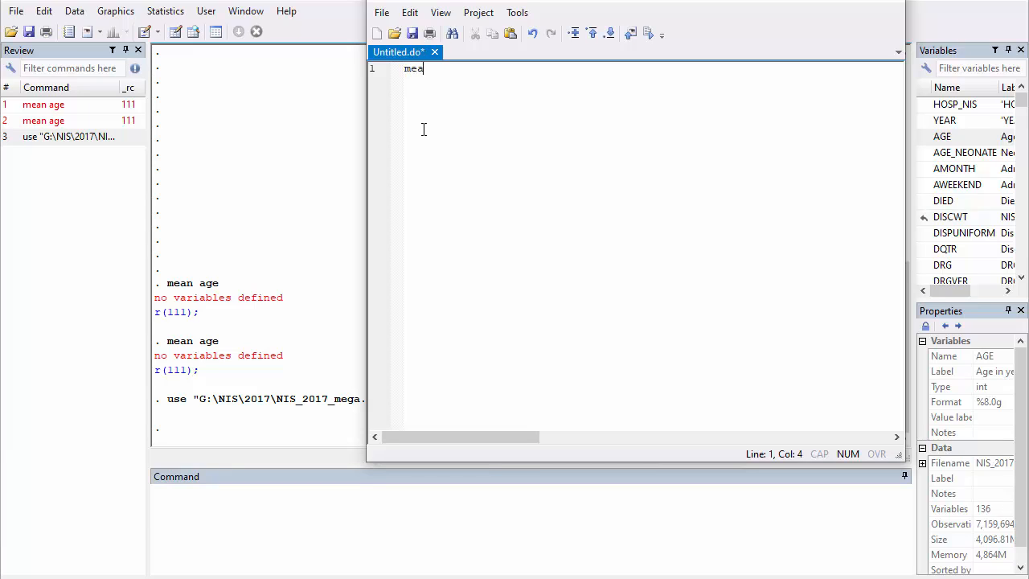
{"action": "type", "text": "n"}
{"action": "key", "text": "Caps_Lock"}
{"action": "type", "text": "AGE"}
{"action": "key", "text": "Return"}
- Add "mean TOTCHG" as the second line of the do-file
{"action": "key", "text": "Caps_Lock"}
{"action": "type", "text": "mean"}
{"action": "key", "text": "Caps_Lock"}
{"action": "type", "text": "TOTC"}
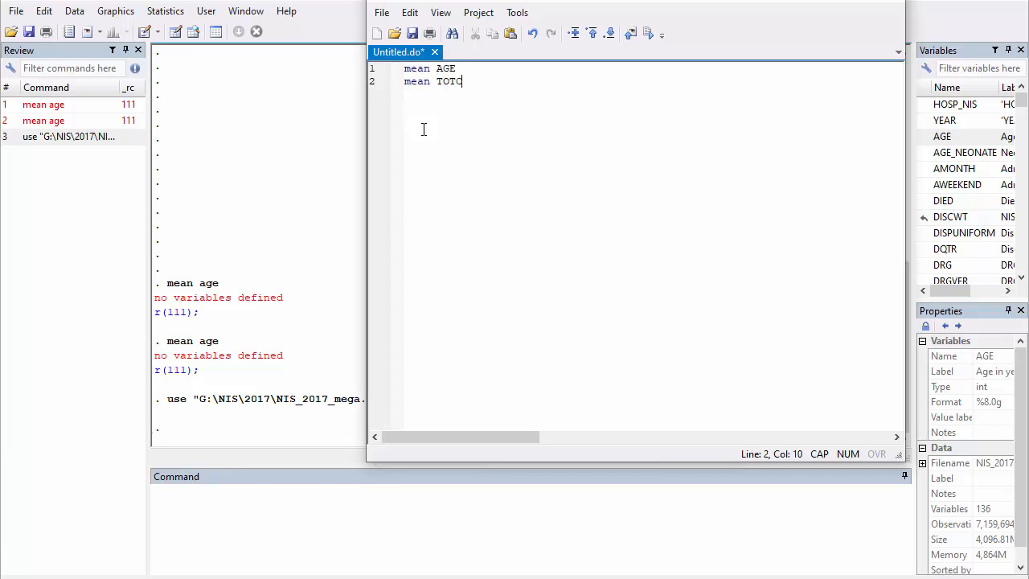
{"action": "type", "text": "HG"}
{"action": "key", "text": "Return"}
- Run "mean AGE" and "mean TOTCHG" as two direct commands outside the do-file
{"action": "left_click", "coordinate": [248, 507]}
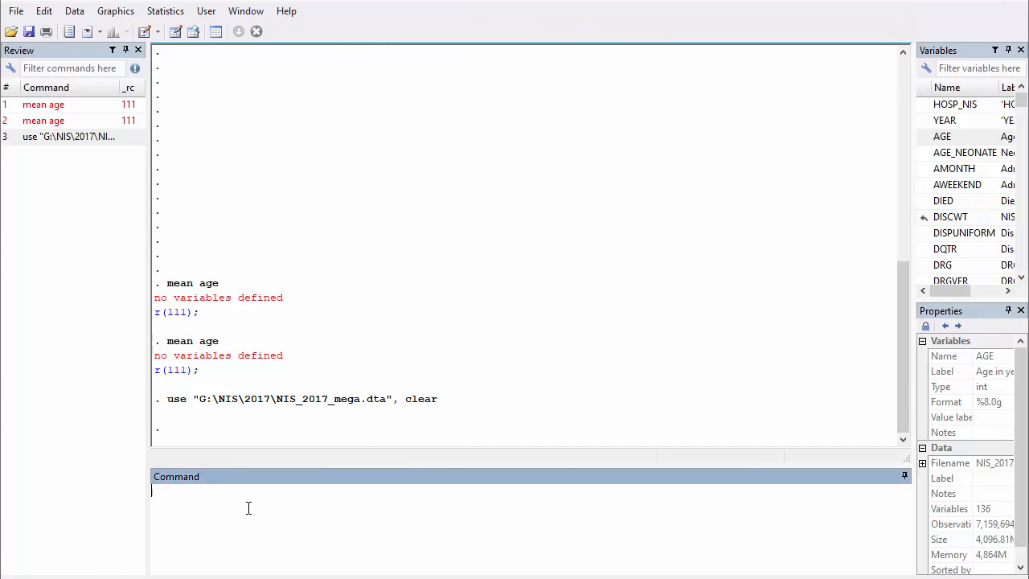
{"action": "type", "text": "mean AGE"}
{"action": "key", "text": "Return"}
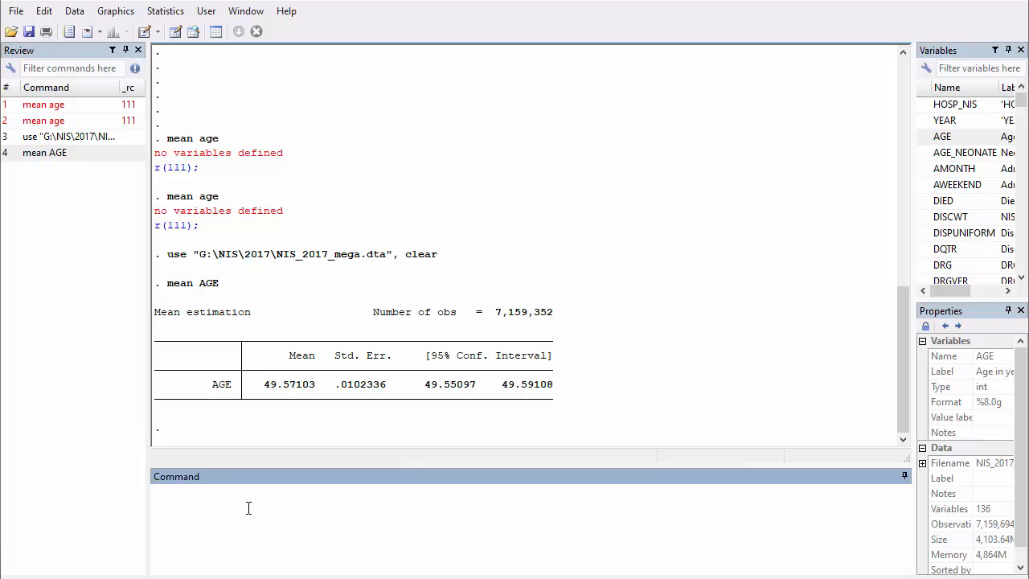
{"action": "type", "text": "mean TOTCHG"}
{"action": "key", "text": "Return"}
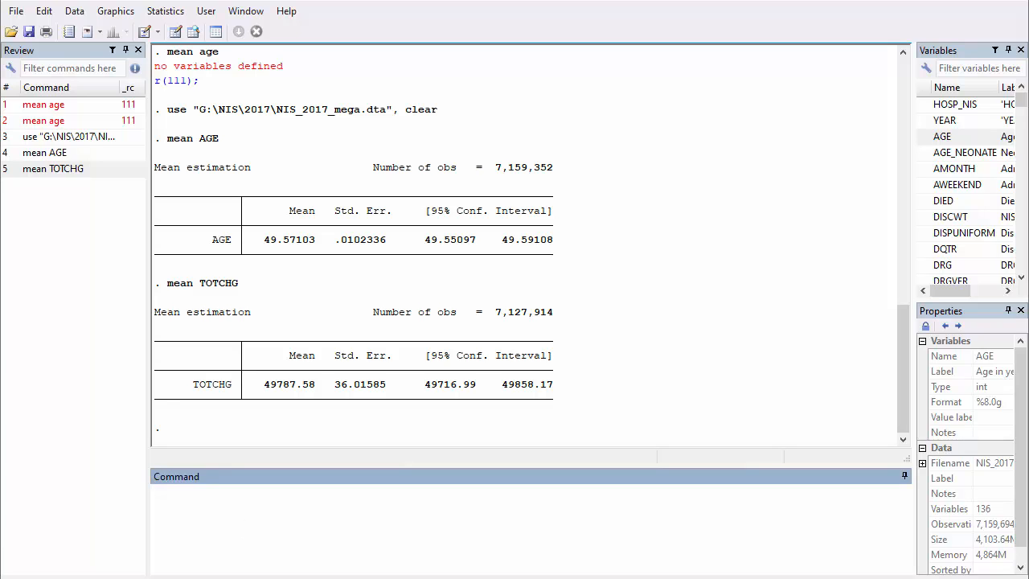
- Return to the do-file, execute both mean lines together, and reposition the editor window to see the output
{"action": "left_click", "coordinate": [195, 578]}
{"action": "left_click", "coordinate": [269, 578]}
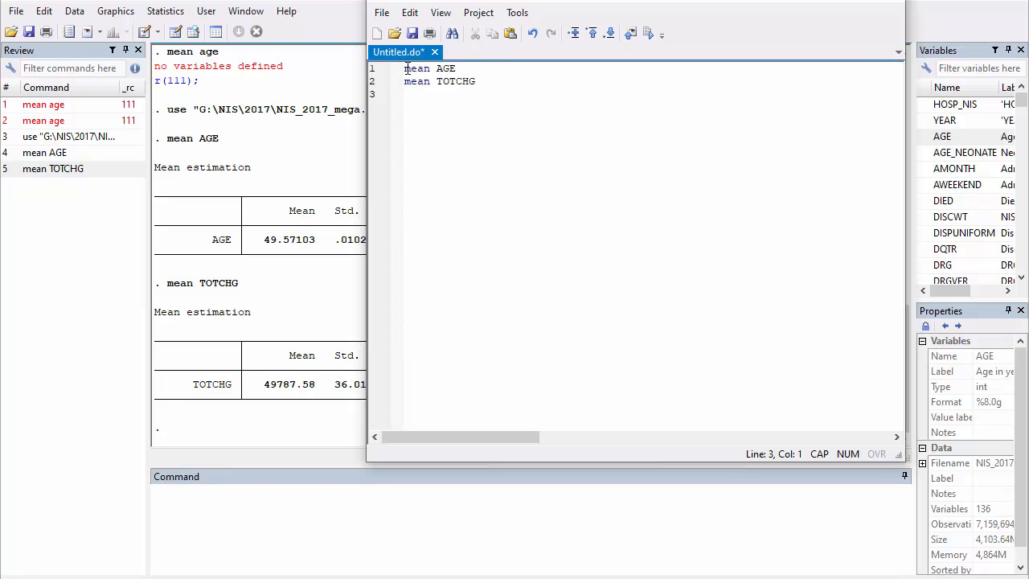
{"action": "left_click_drag", "start_coordinate": [406, 69], "coordinate": [509, 79]}
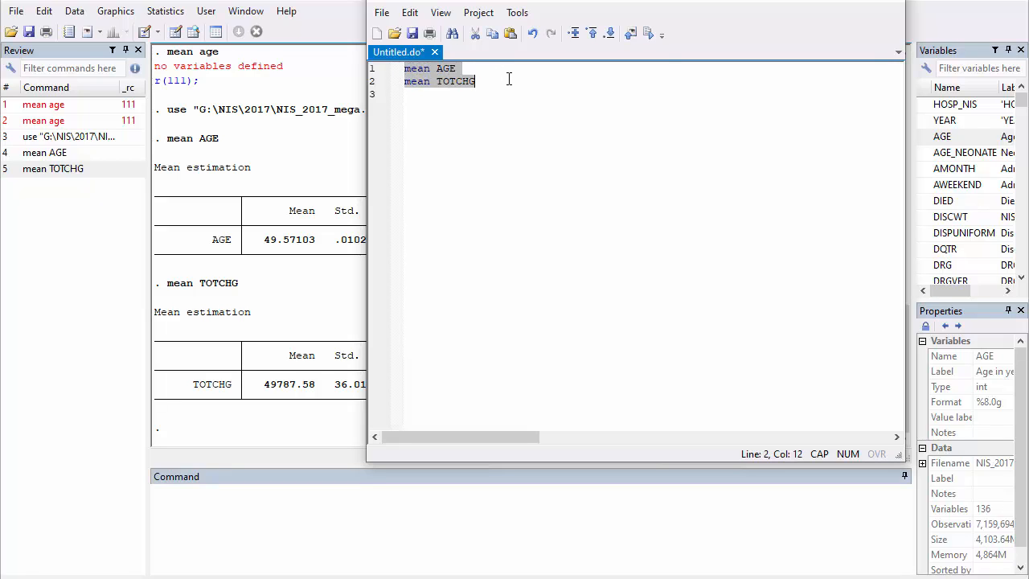
{"action": "left_click", "coordinate": [650, 36]}
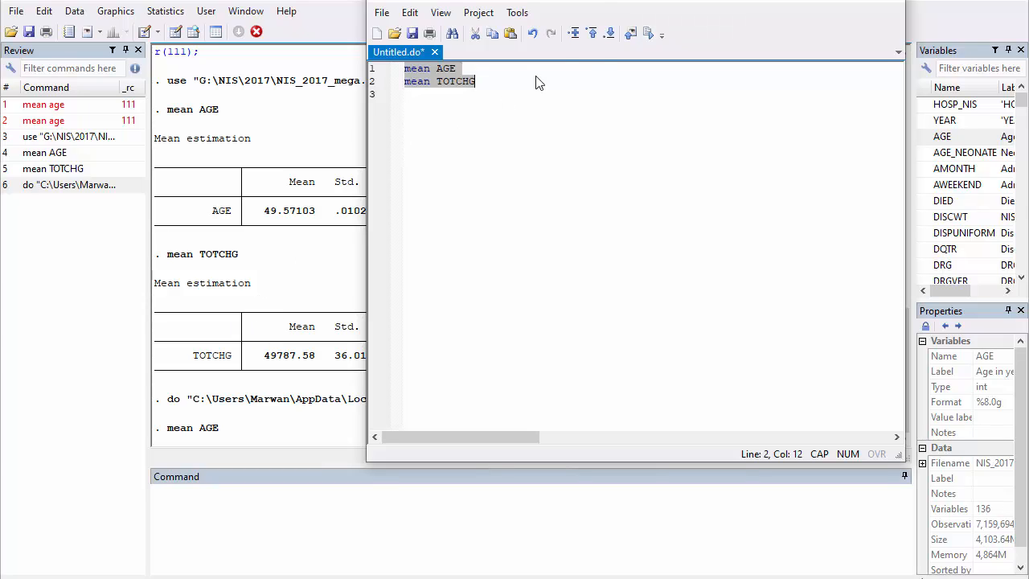
{"action": "left_click_drag", "start_coordinate": [611, 1], "coordinate": [711, 89]}
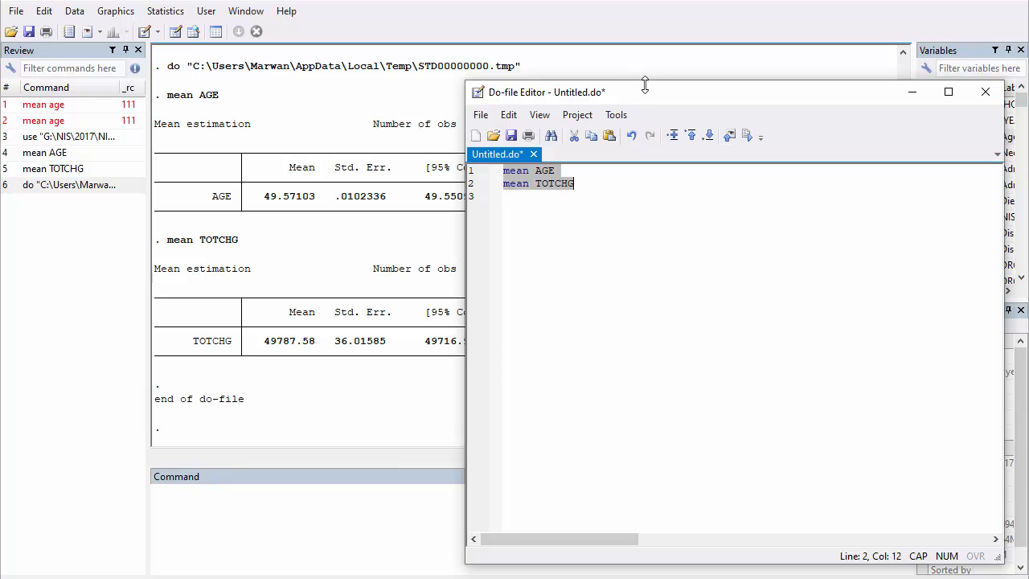
{"action": "left_click_drag", "start_coordinate": [646, 95], "coordinate": [505, 60]}
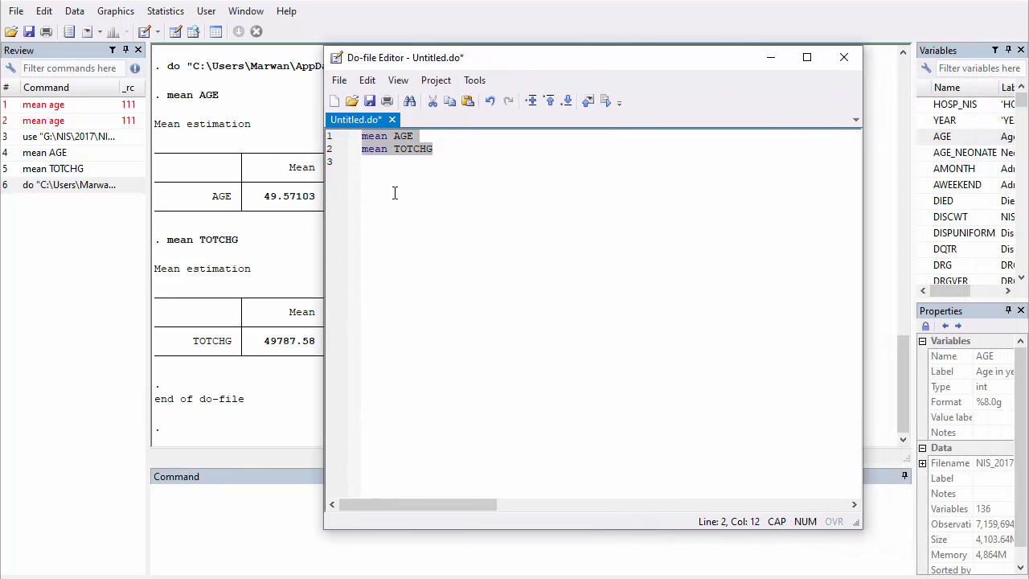
- Execute only the "mean AGE" line of the do-file
{"action": "left_click", "coordinate": [439, 150]}
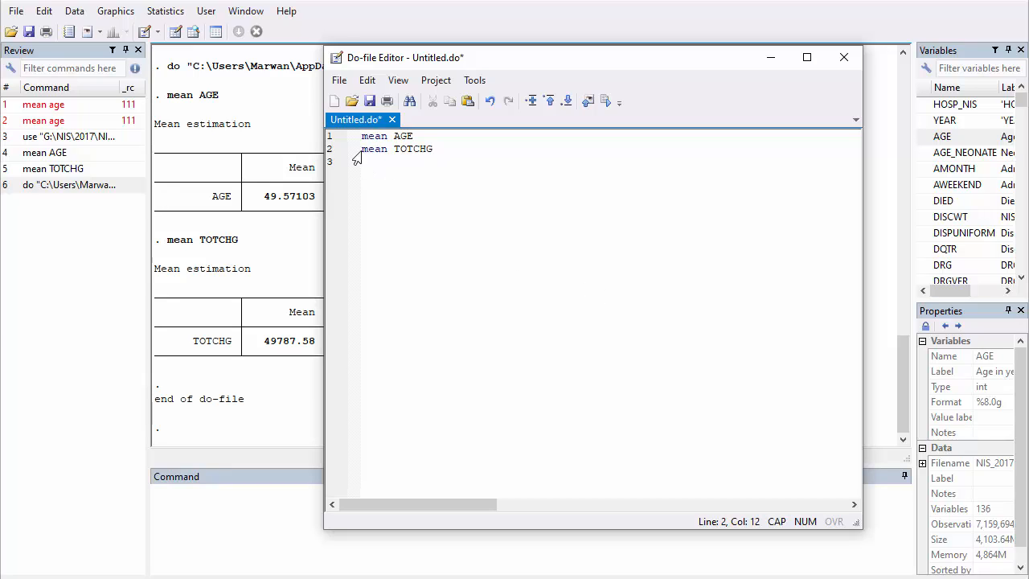
{"action": "left_click_drag", "start_coordinate": [362, 137], "coordinate": [464, 137]}
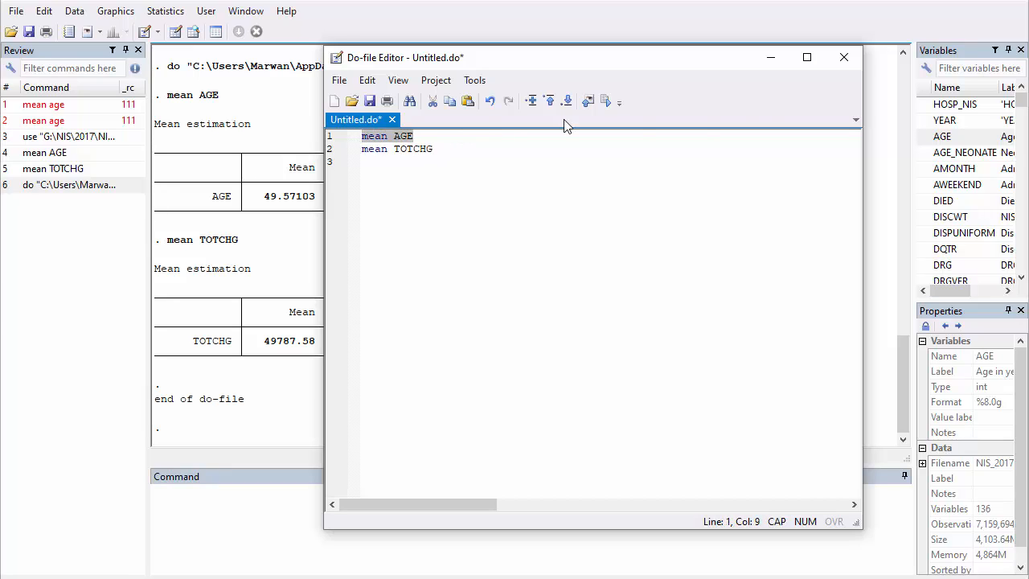
{"action": "left_click", "coordinate": [606, 101]}
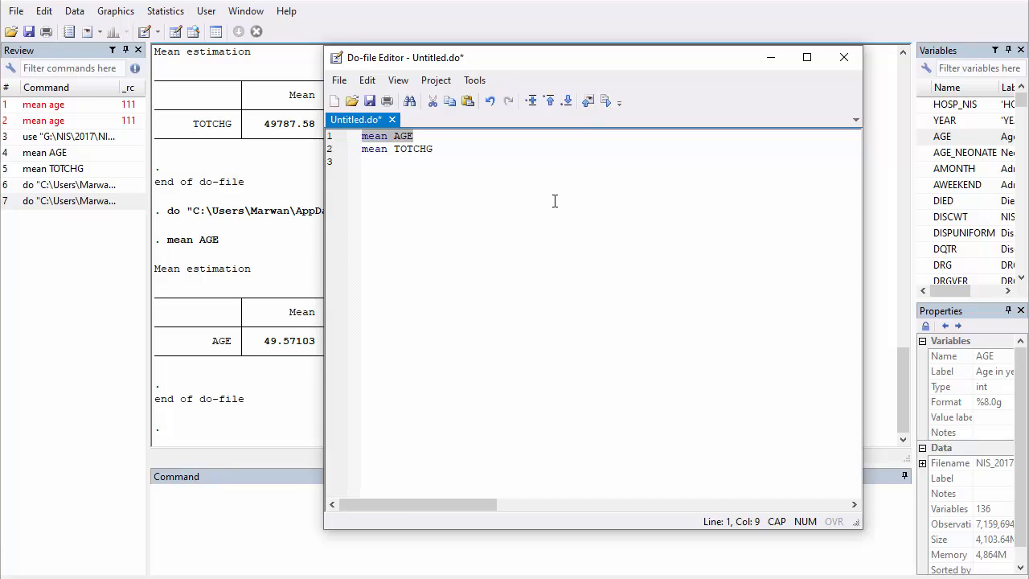
- Close the do-file editor without saving Untitled.do
{"action": "left_click", "coordinate": [374, 138]}
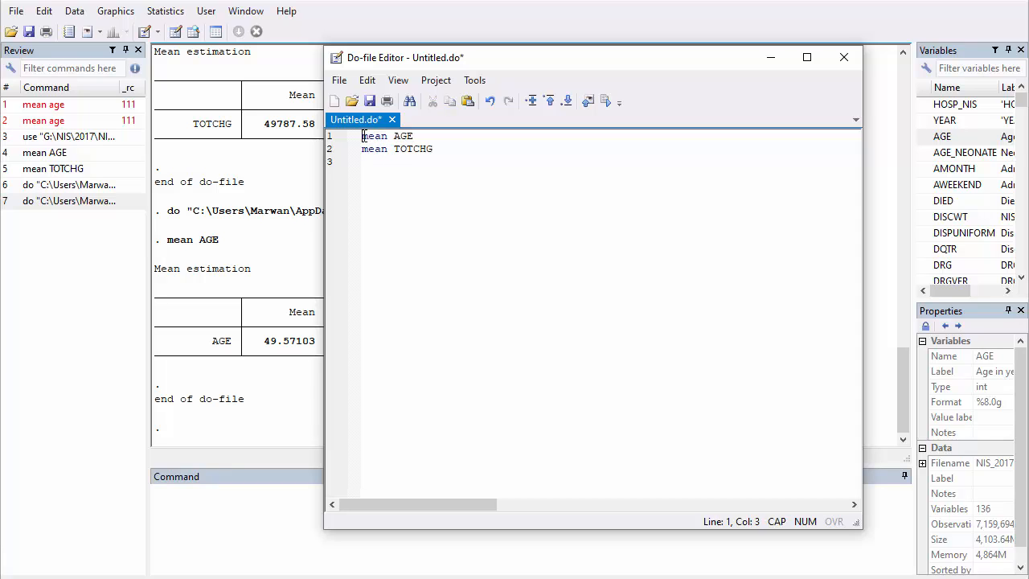
{"action": "left_click_drag", "start_coordinate": [362, 137], "coordinate": [444, 137]}
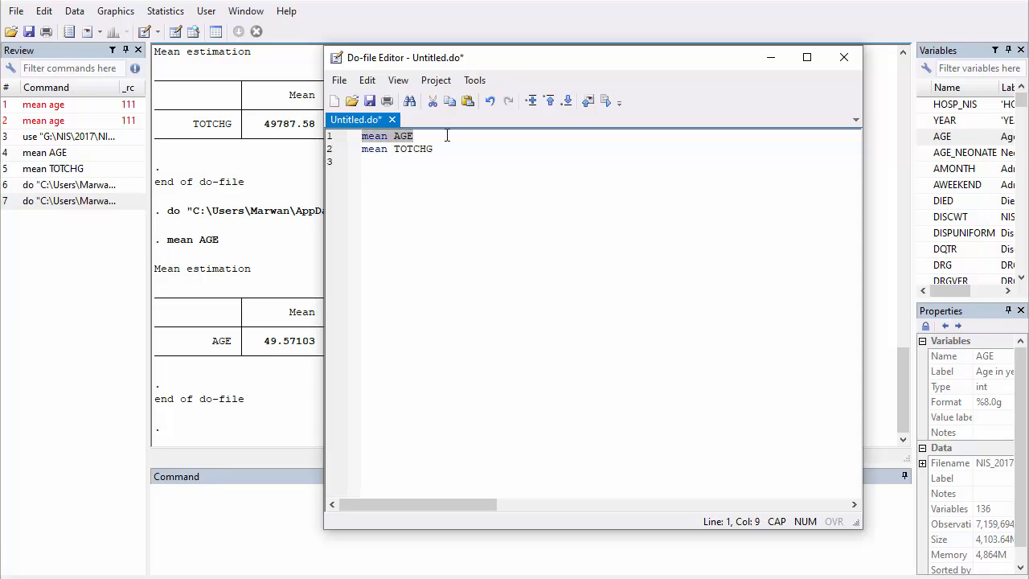
{"action": "left_click_drag", "start_coordinate": [443, 153], "coordinate": [465, 151]}
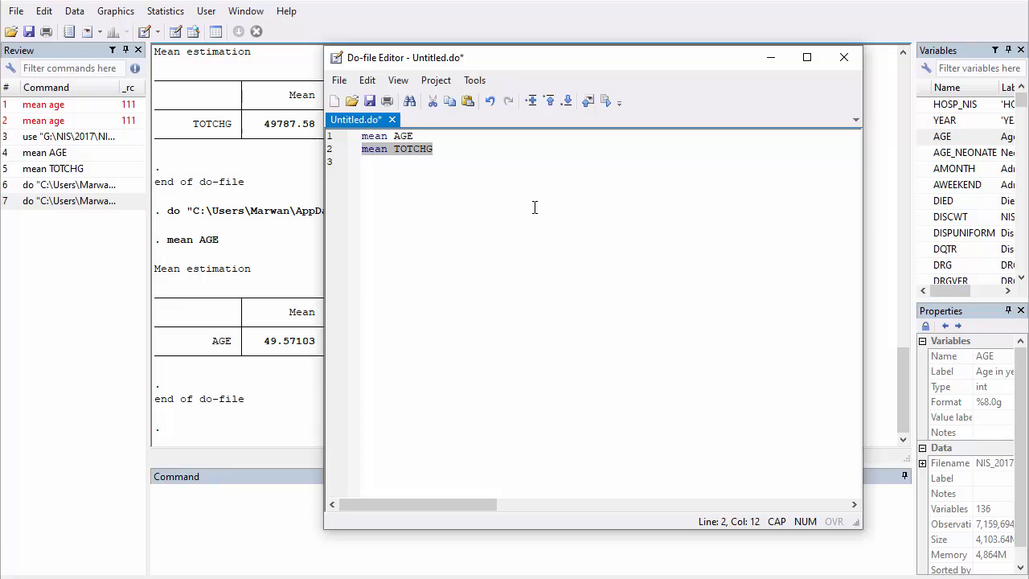
{"action": "left_click", "coordinate": [849, 57]}
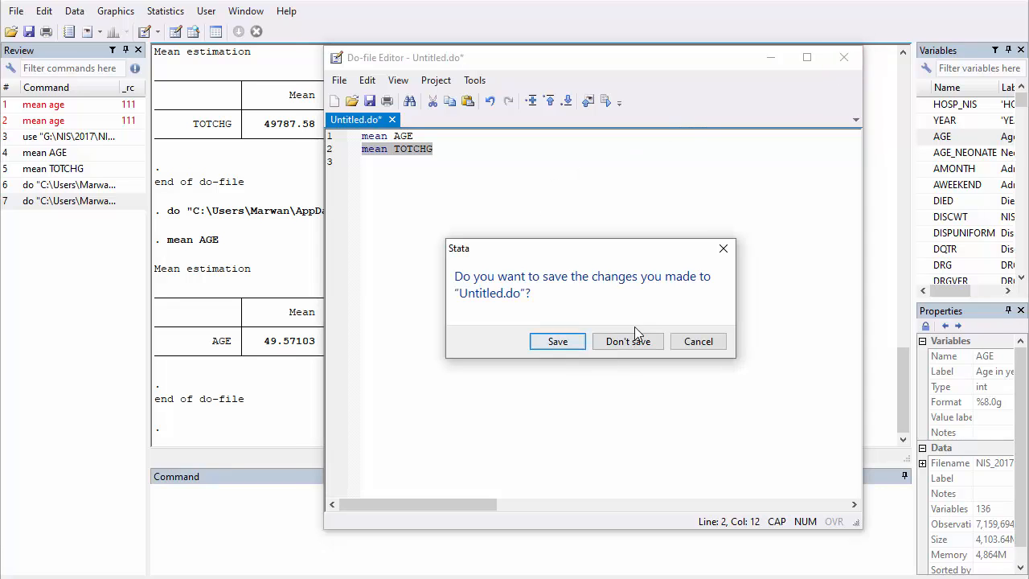
{"action": "left_click", "coordinate": [640, 344]}
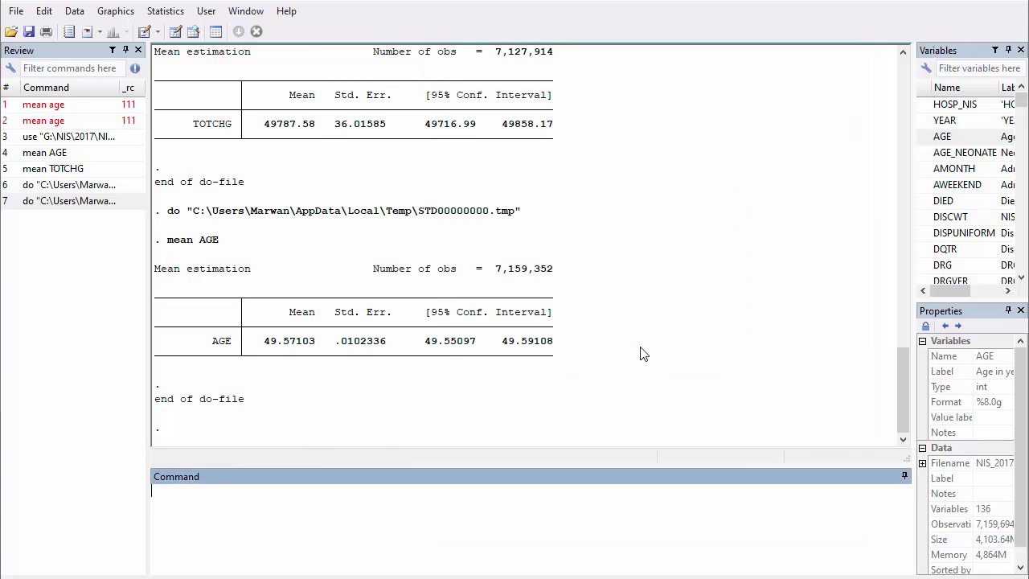
- Open the dataset in browse mode and look through it down to the last observation and across to the last variable
{"action": "left_click", "coordinate": [193, 32]}
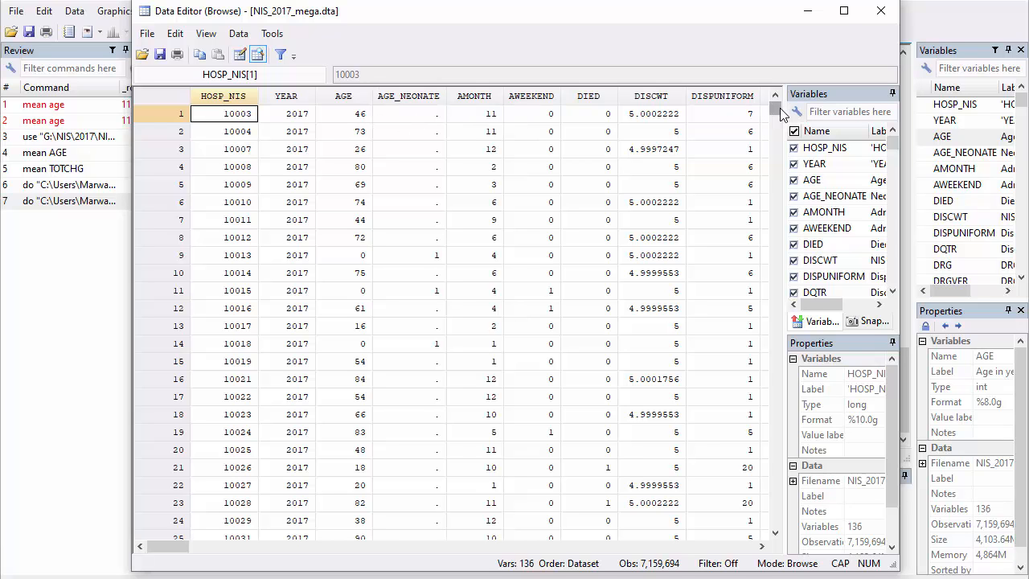
{"action": "left_click_drag", "start_coordinate": [775, 109], "coordinate": [780, 522]}
{"action": "left_click", "coordinate": [778, 519]}
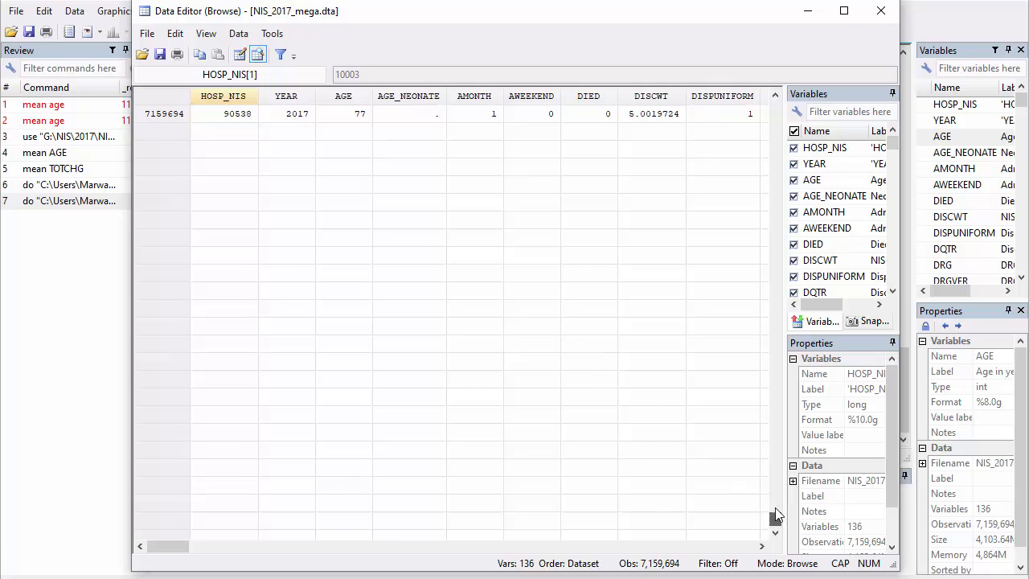
{"action": "left_click_drag", "start_coordinate": [775, 508], "coordinate": [775, 88]}
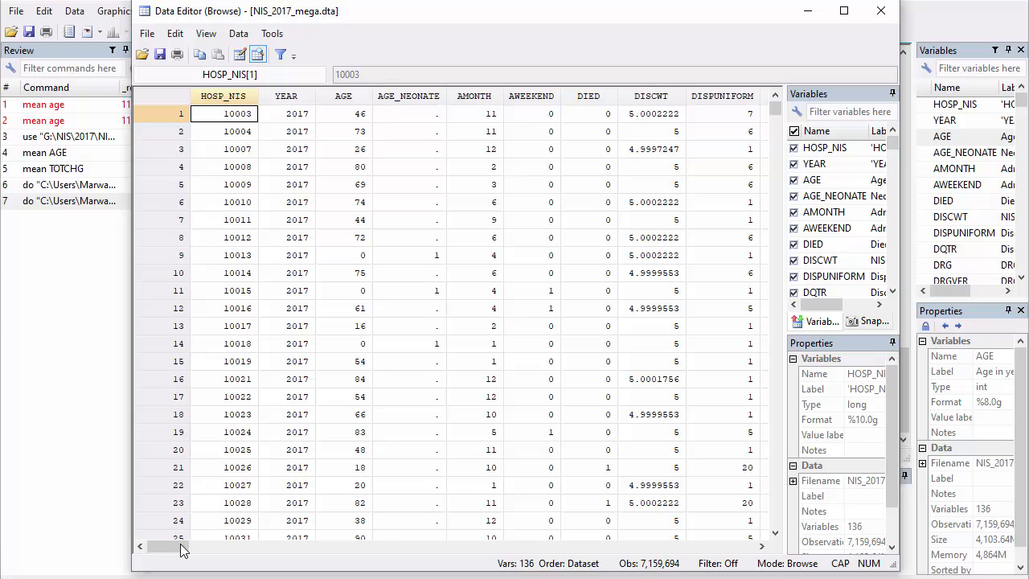
{"action": "left_click_drag", "start_coordinate": [183, 547], "coordinate": [740, 547]}
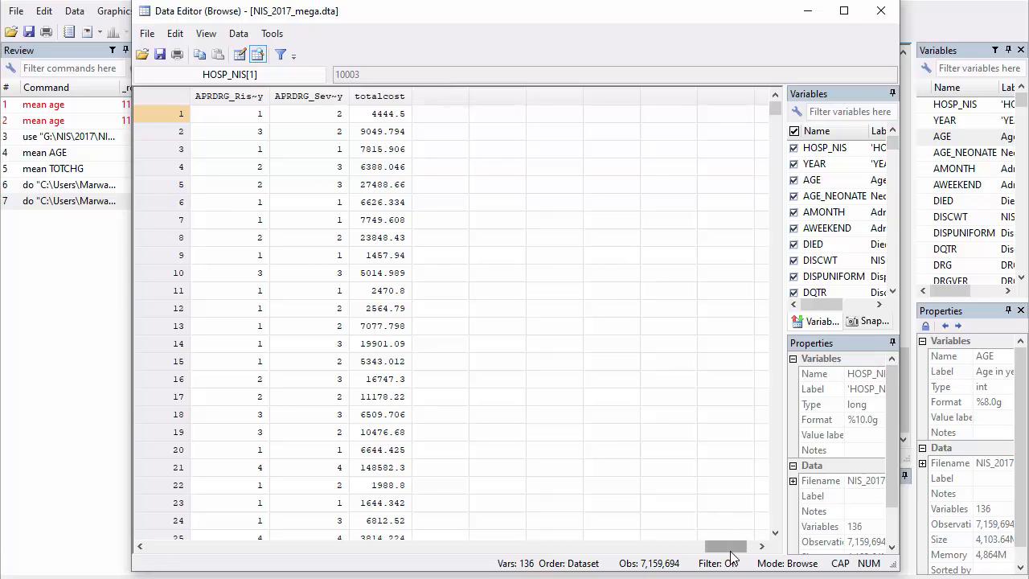
- Return to the first variable of the dataset and close the data browser
{"action": "left_click_drag", "start_coordinate": [730, 553], "coordinate": [144, 554]}
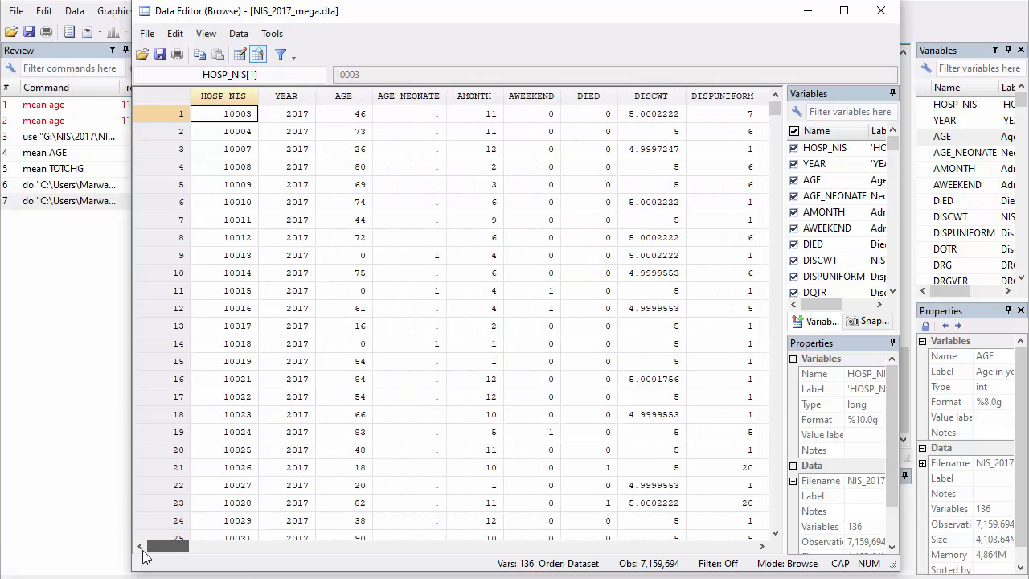
{"action": "left_click", "coordinate": [882, 16]}
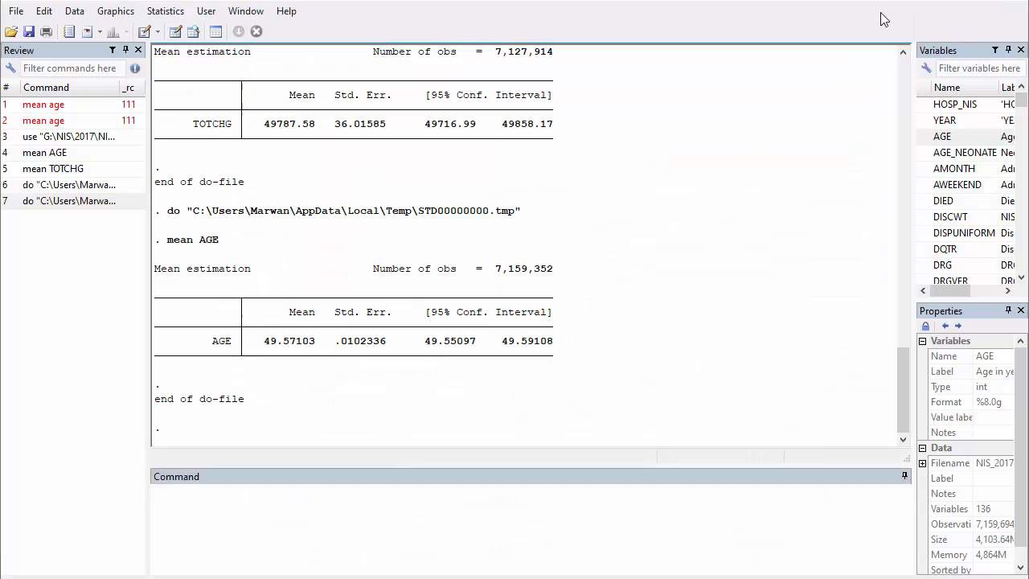
{"action": "left_click", "coordinate": [882, 16]}
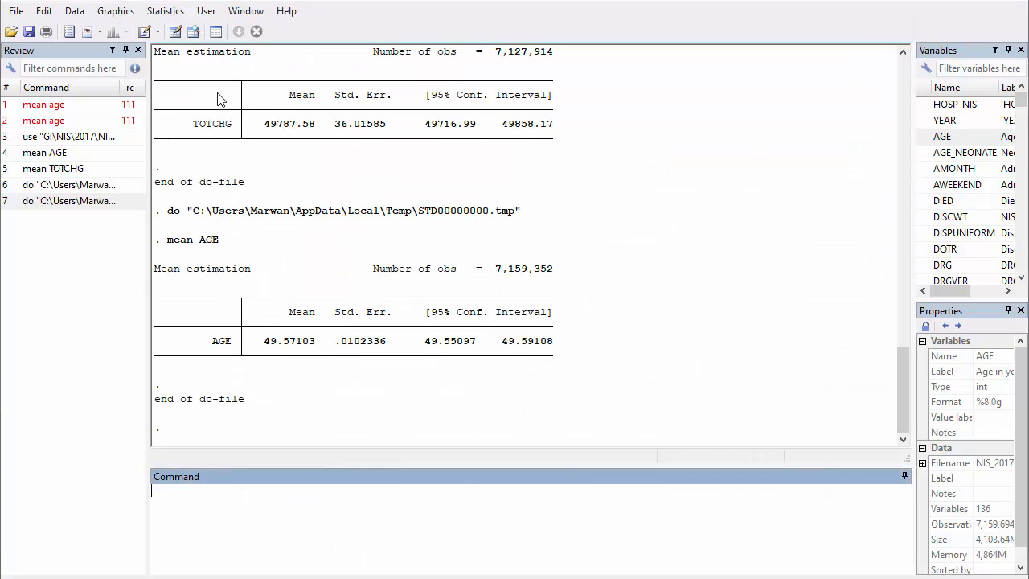
- Begin a formatted log saved as CATALYST.smcl in the G:\NIS\2017 folder
{"action": "left_click", "coordinate": [17, 11]}
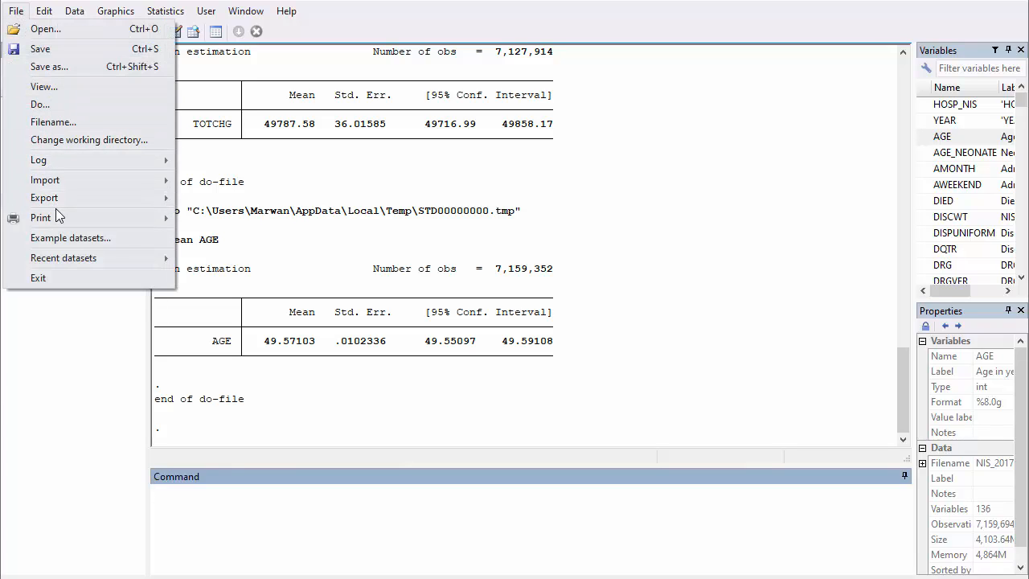
{"action": "mouse_move", "coordinate": [52, 161]}
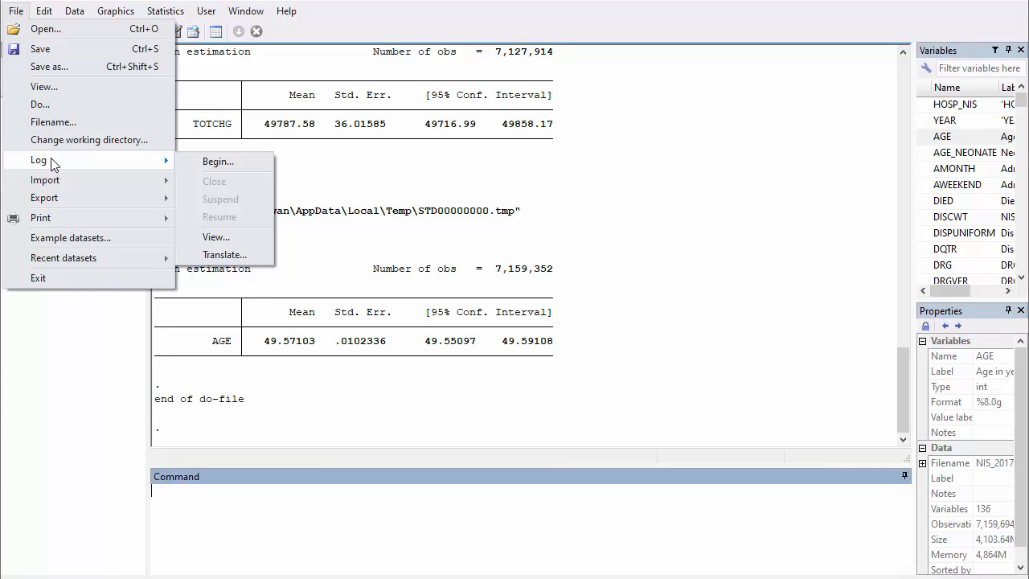
{"action": "left_click", "coordinate": [234, 161]}
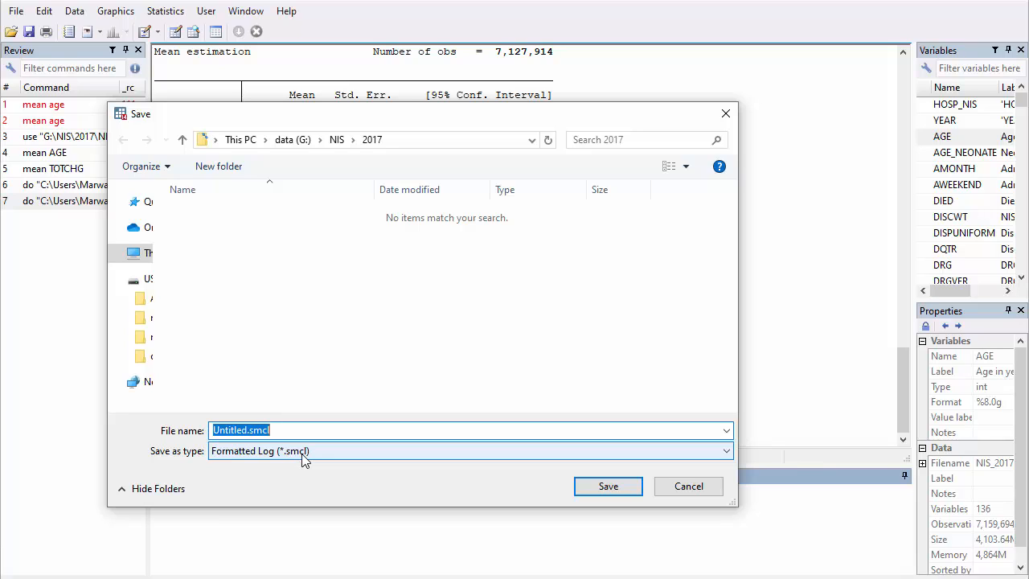
{"action": "left_click", "coordinate": [247, 430]}
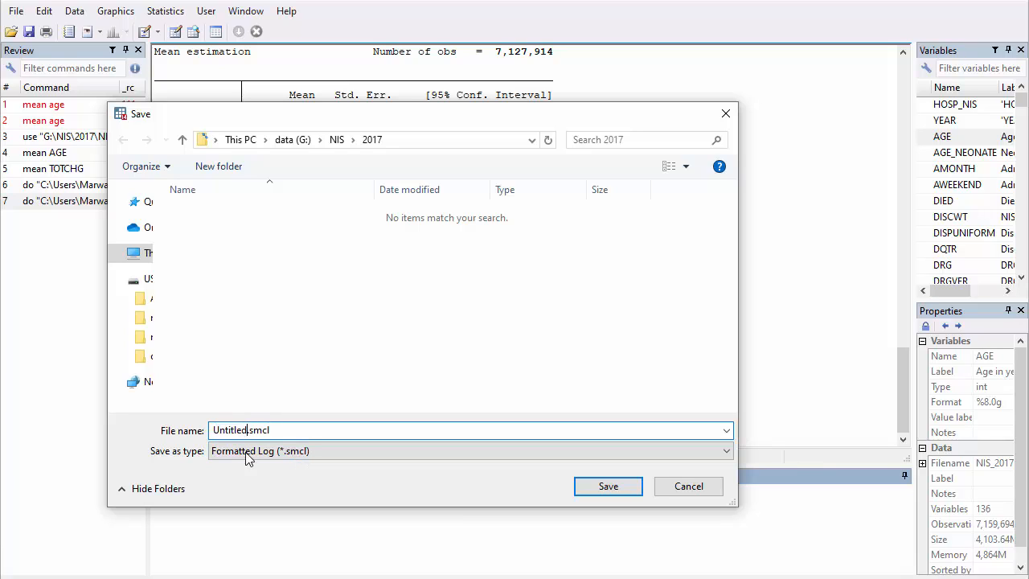
{"action": "key", "text": "BackSpace"}
{"action": "key", "text": "BackSpace"}
{"action": "key", "text": "BackSpace"}
{"action": "key", "text": "BackSpace"}
{"action": "key", "text": "BackSpace"}
{"action": "key", "text": "BackSpace"}
{"action": "key", "text": "BackSpace"}
{"action": "key", "text": "BackSpace"}
{"action": "type", "text": "CATALYST"}
{"action": "left_click", "coordinate": [595, 484]}
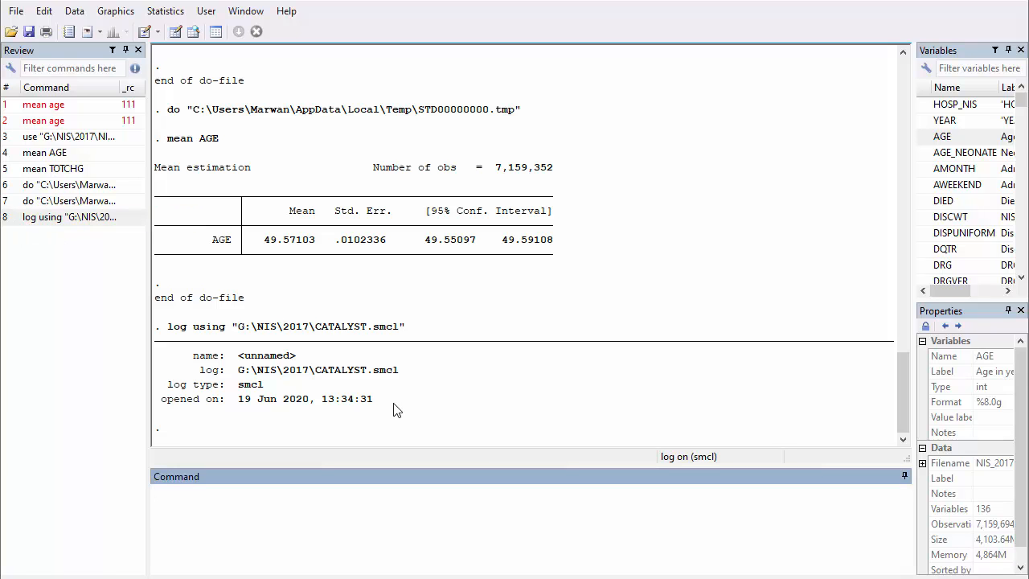
- Rerun the earlier "mean AGE" command from the command history so its output goes into the log
{"action": "left_click_drag", "start_coordinate": [902, 371], "coordinate": [876, 381]}
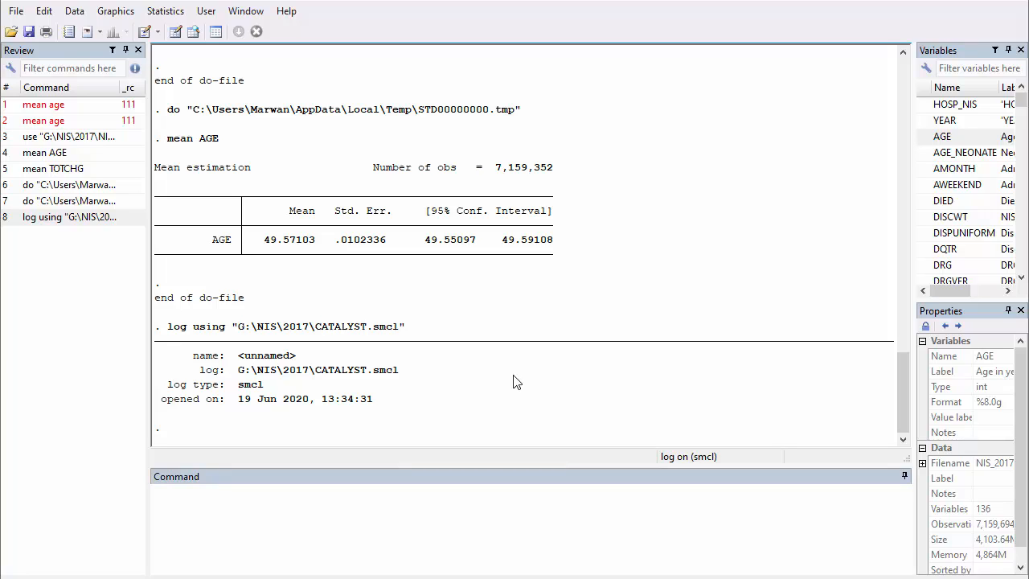
{"action": "left_click", "coordinate": [35, 159]}
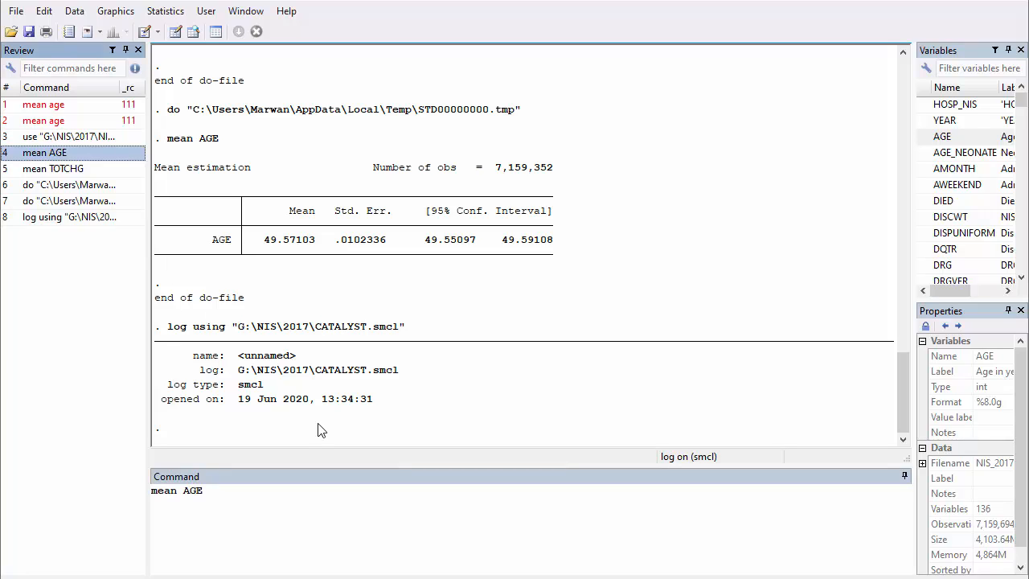
{"action": "key", "text": "Return"}
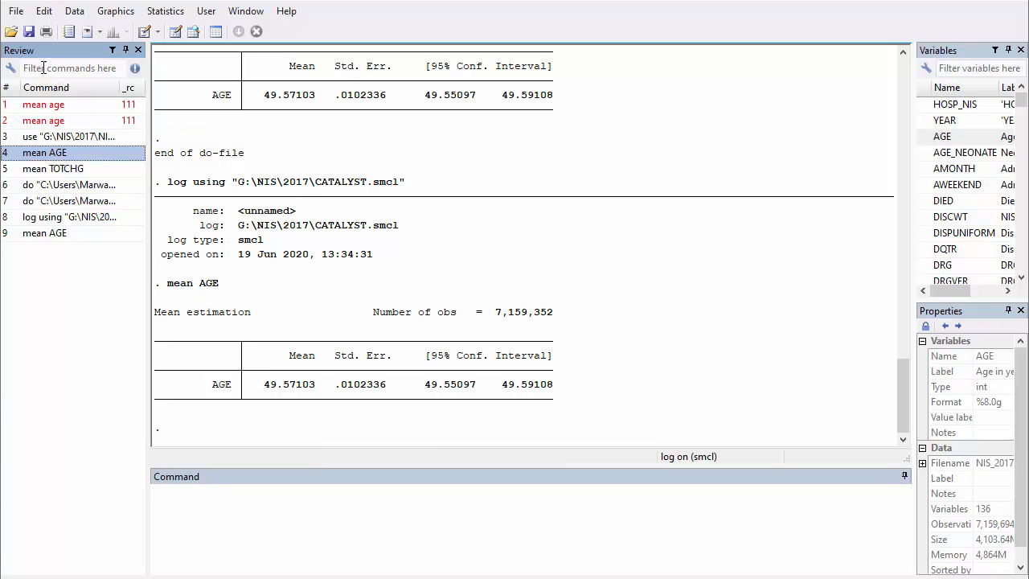
- Close the CATALYST.smcl log to end the recording of commands and output
{"action": "left_click", "coordinate": [22, 14]}
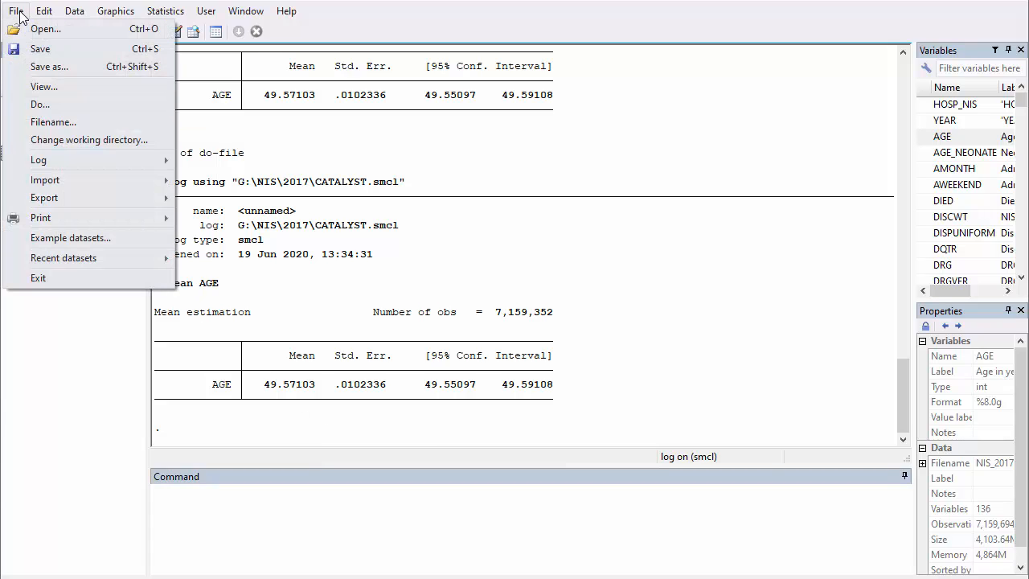
{"action": "mouse_move", "coordinate": [60, 160]}
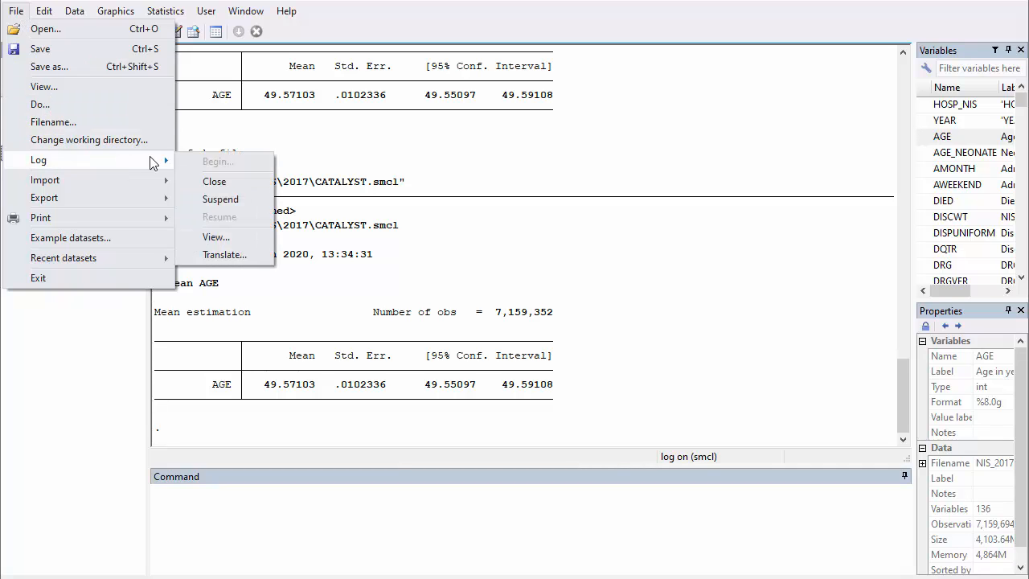
{"action": "left_click", "coordinate": [218, 183]}
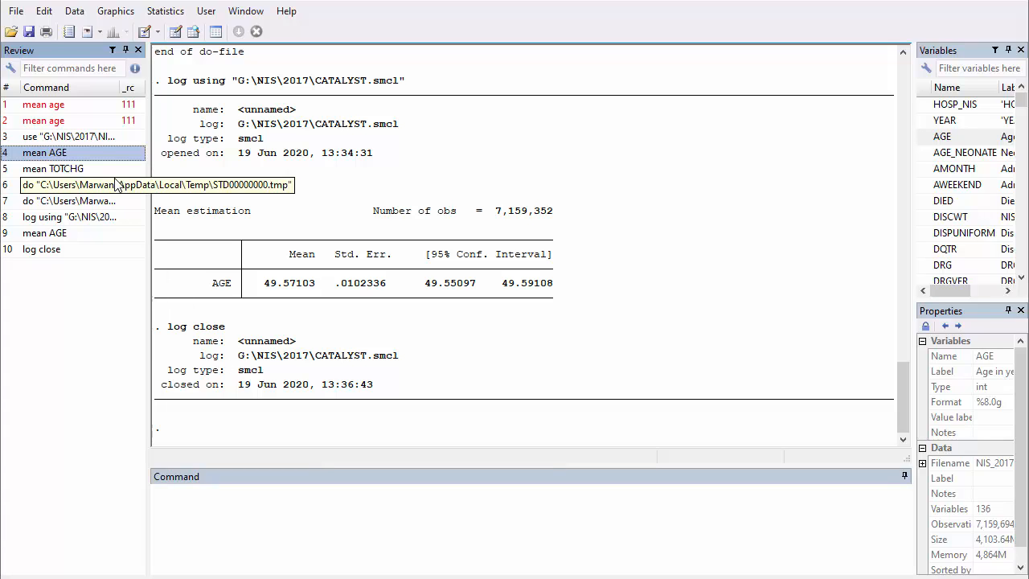
- View the saved log file CATALYST.smcl from G:\NIS\2017 in the Viewer
{"action": "left_click", "coordinate": [14, 12]}
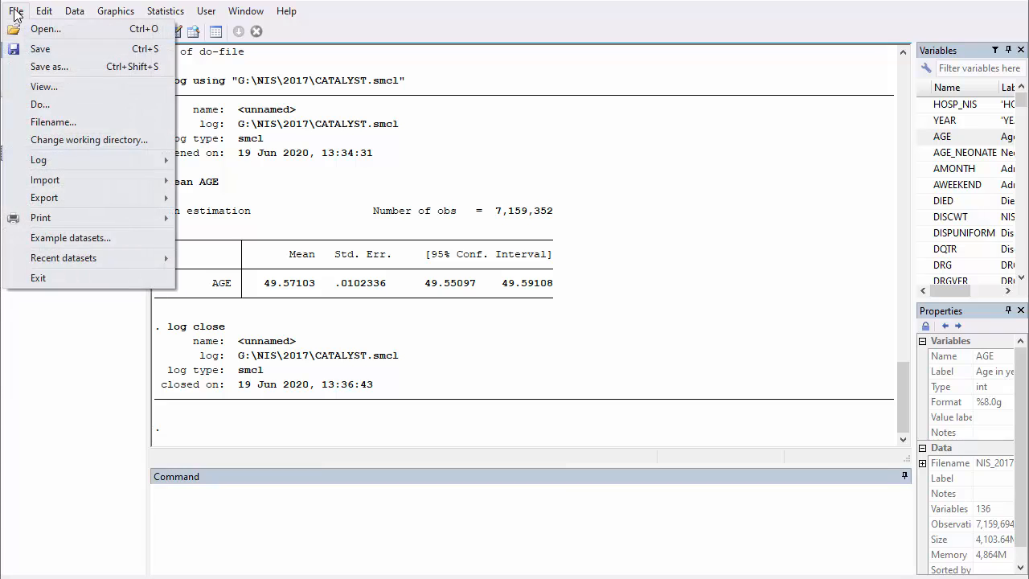
{"action": "mouse_move", "coordinate": [58, 162]}
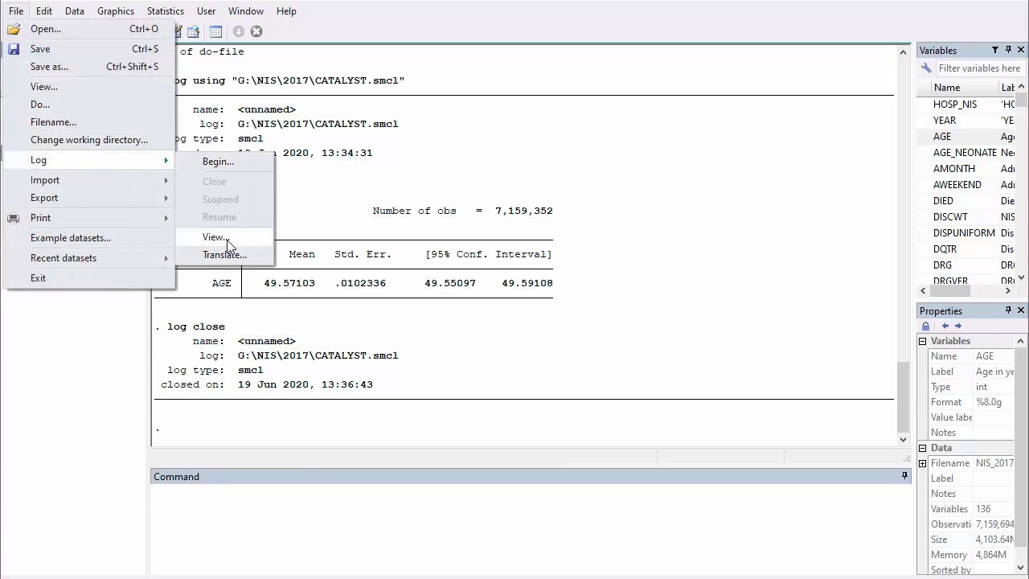
{"action": "left_click", "coordinate": [214, 237]}
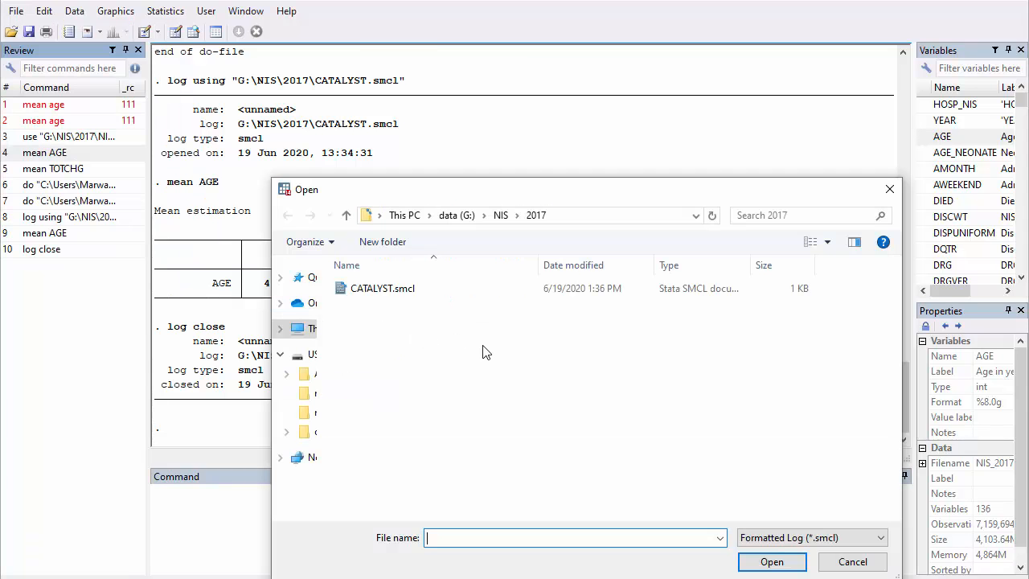
{"action": "left_click", "coordinate": [372, 291]}
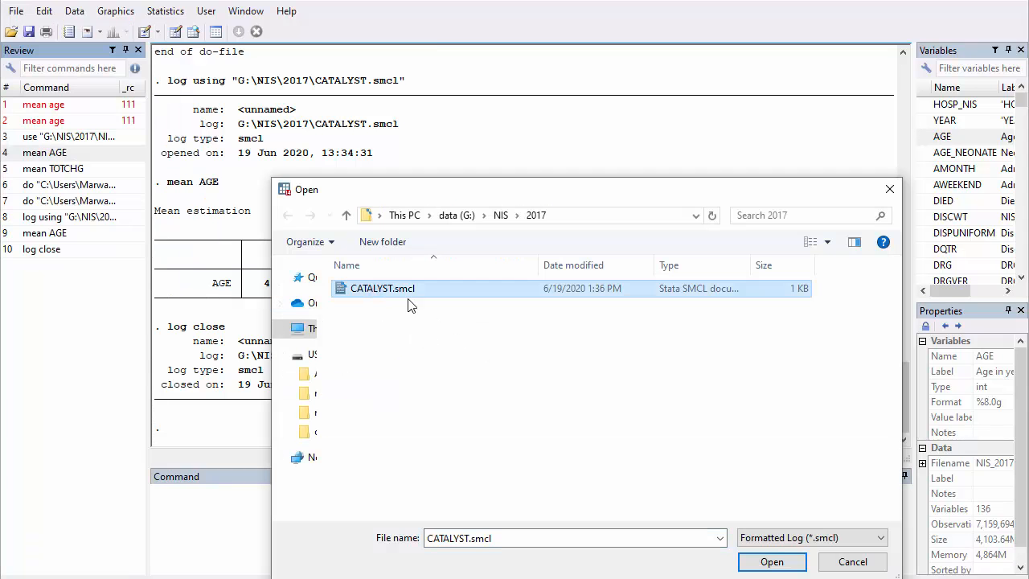
{"action": "left_click", "coordinate": [772, 561]}
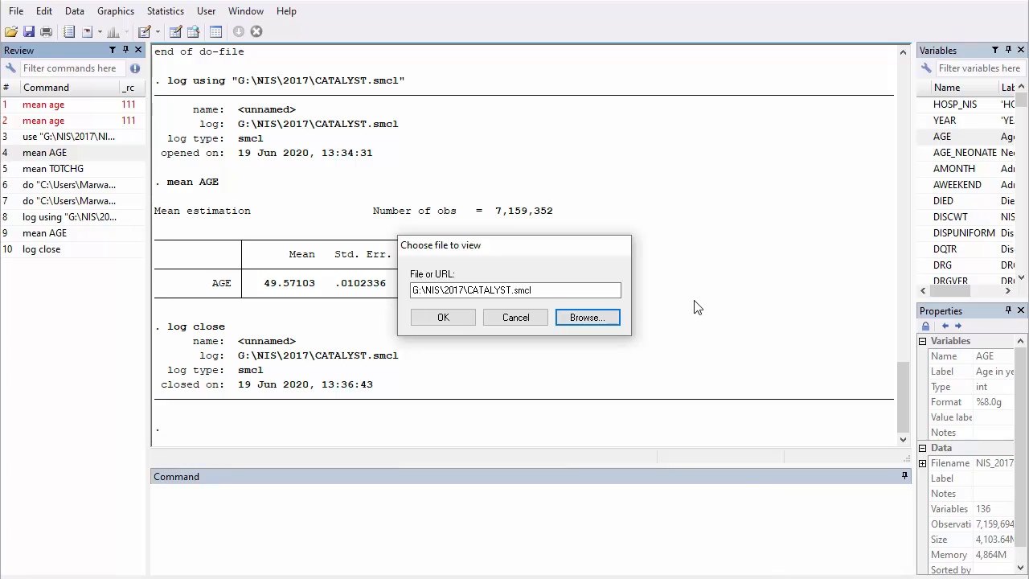
{"action": "left_click", "coordinate": [443, 317]}
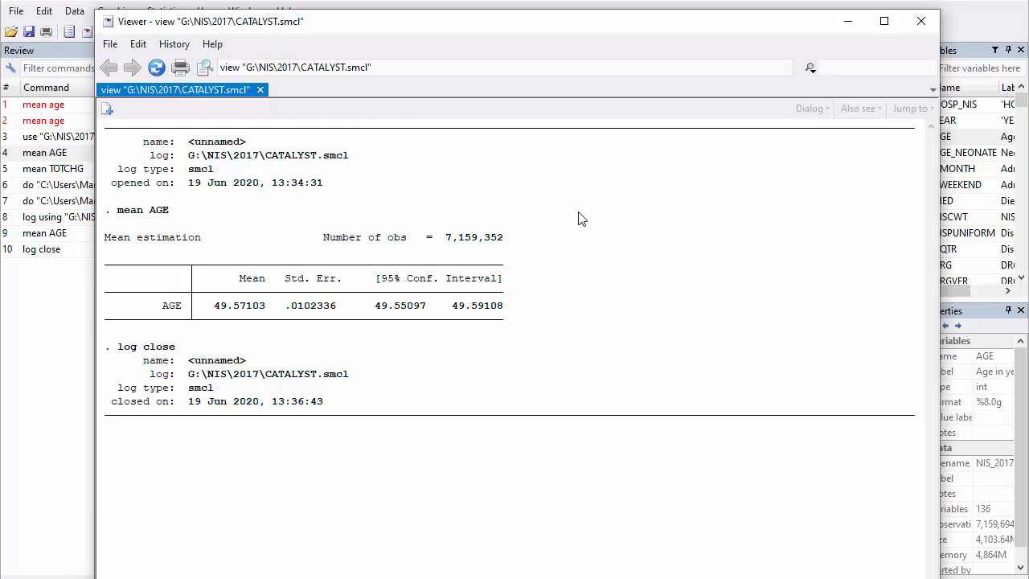
- Compare the logged output in the Viewer with the "mean AGE" output in the main window, ending back in the main window
{"action": "left_click_drag", "start_coordinate": [563, 32], "coordinate": [421, 278]}
{"action": "left_click", "coordinate": [390, 176]}
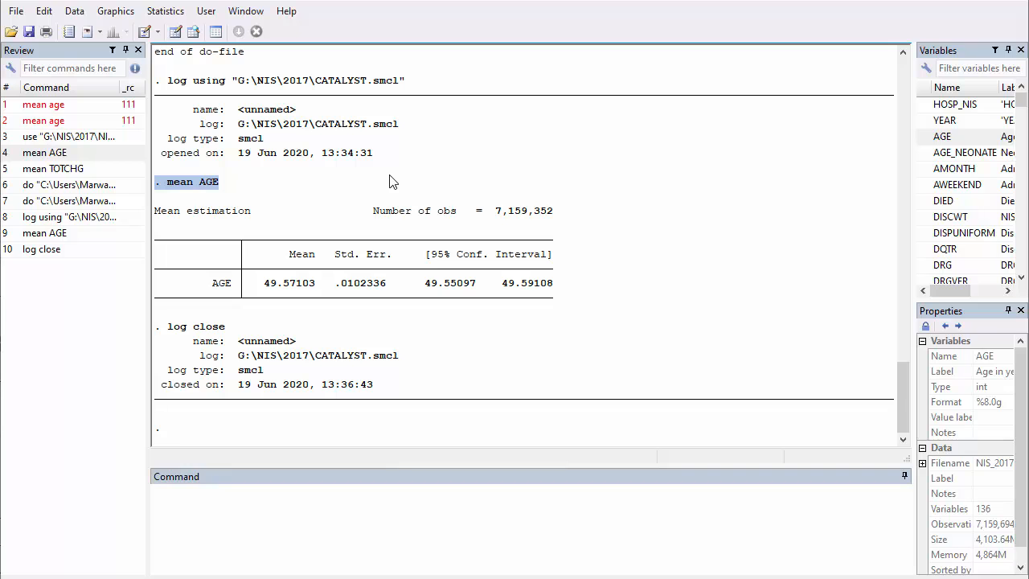
{"action": "left_click", "coordinate": [284, 577]}
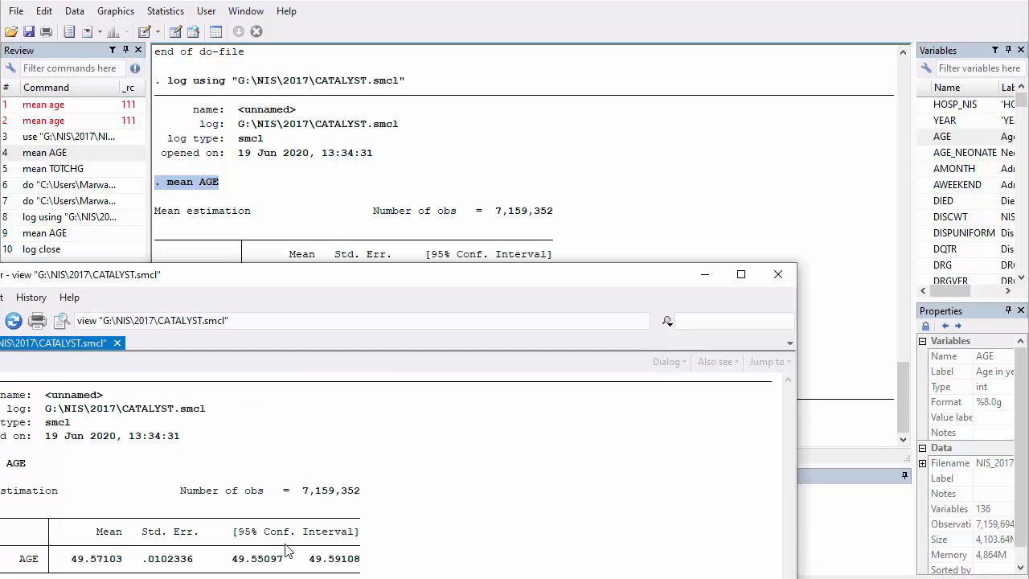
{"action": "left_click_drag", "start_coordinate": [305, 281], "coordinate": [488, 50]}
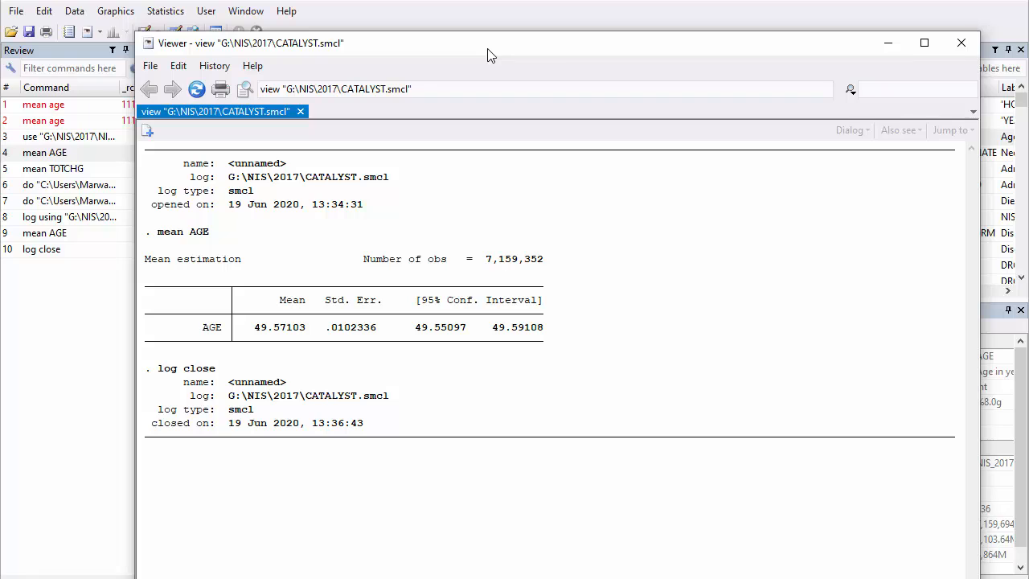
{"action": "left_click", "coordinate": [410, 14]}
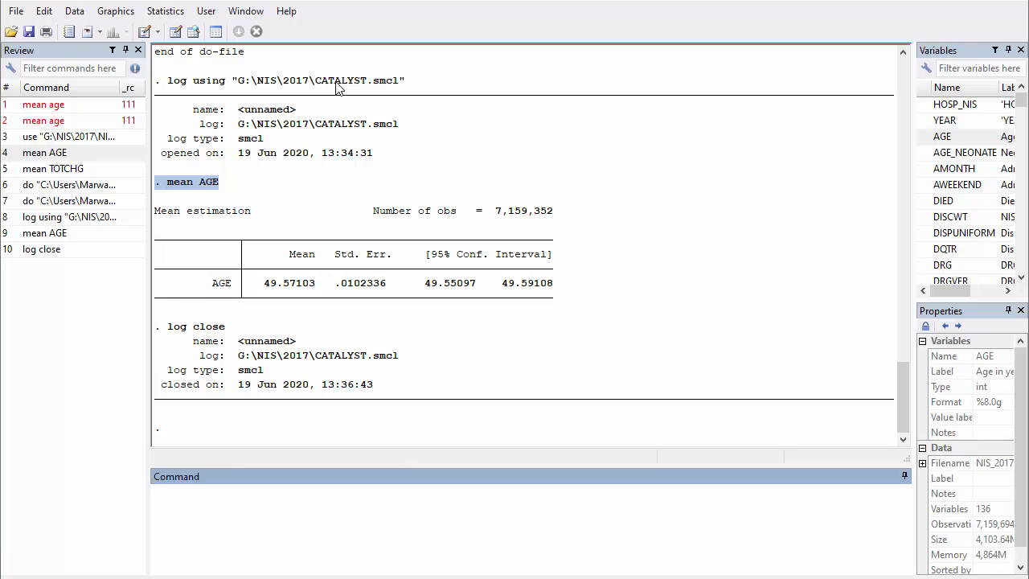
- Look up the Stata command help for CHARLSON
{"action": "left_click", "coordinate": [287, 11]}
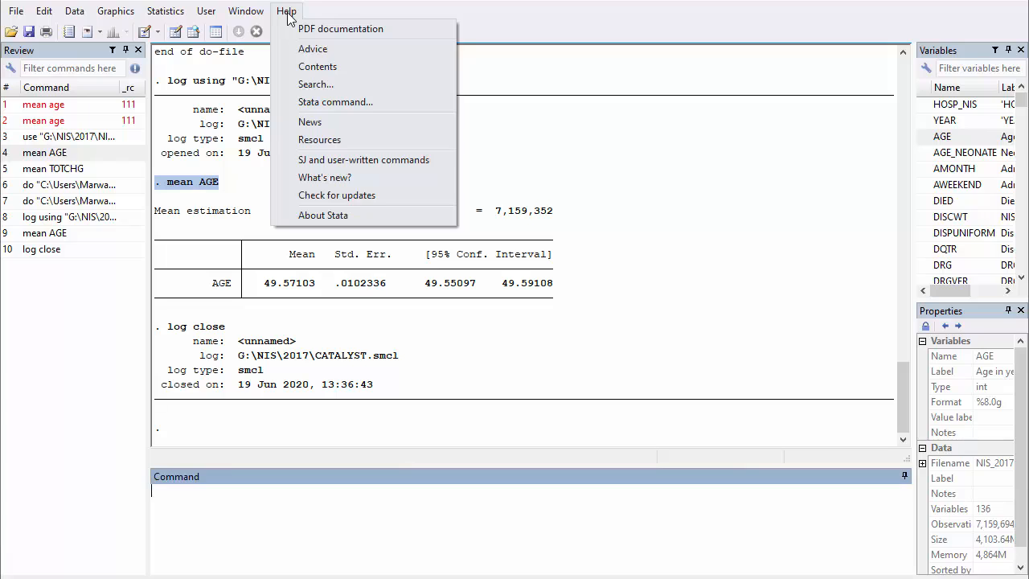
{"action": "left_click", "coordinate": [306, 102]}
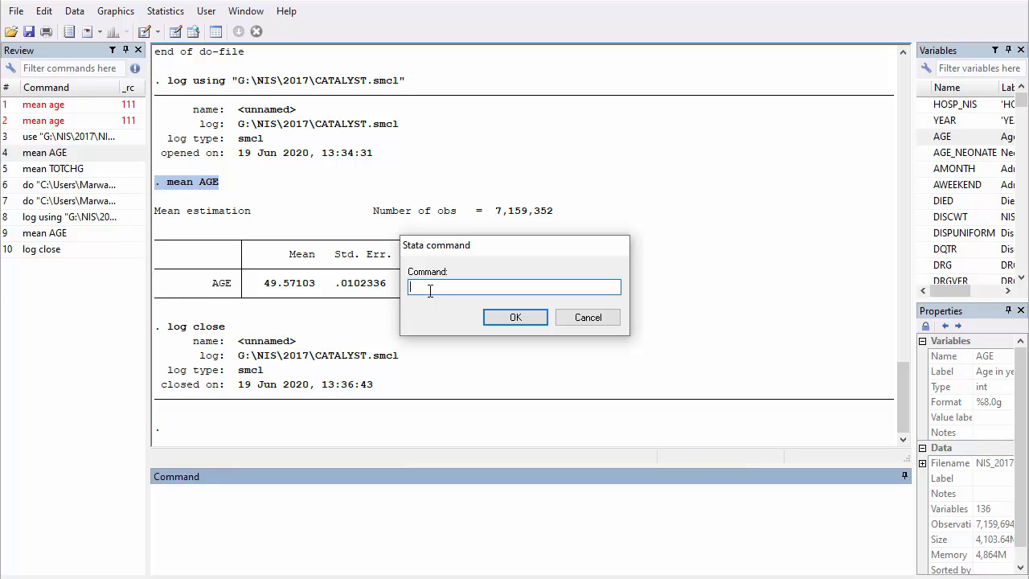
{"action": "type", "text": "CHARLSON"}
{"action": "left_click", "coordinate": [516, 319]}
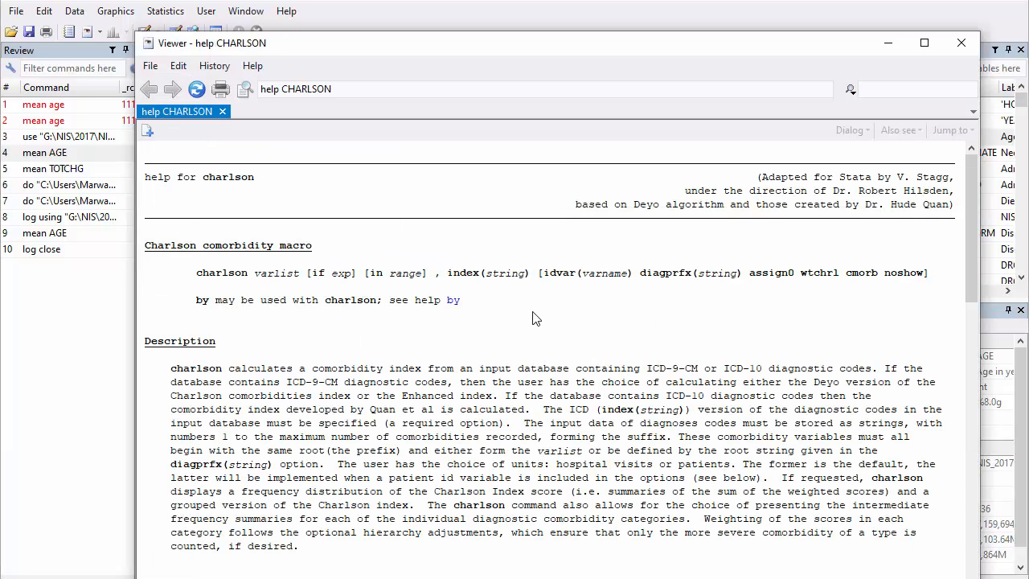
- Read the CHARLSON help down to its examples, highlight "charlson DX1-DX16, index(c) assign0 noshow", and close the Viewer
{"action": "left_click_drag", "start_coordinate": [623, 55], "coordinate": [578, 36]}
{"action": "left_click_drag", "start_coordinate": [926, 150], "coordinate": [939, 434]}
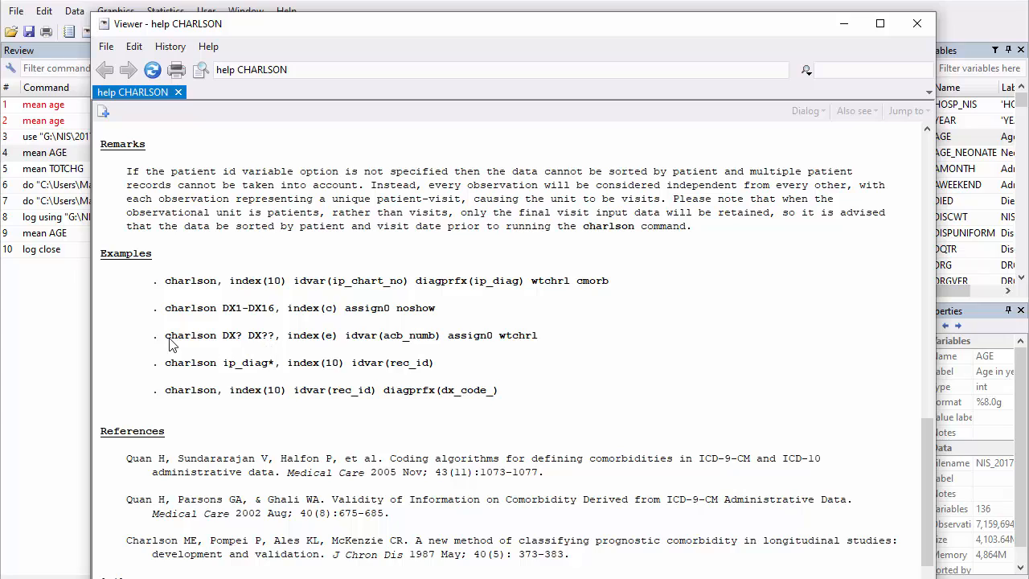
{"action": "left_click_drag", "start_coordinate": [162, 315], "coordinate": [452, 313]}
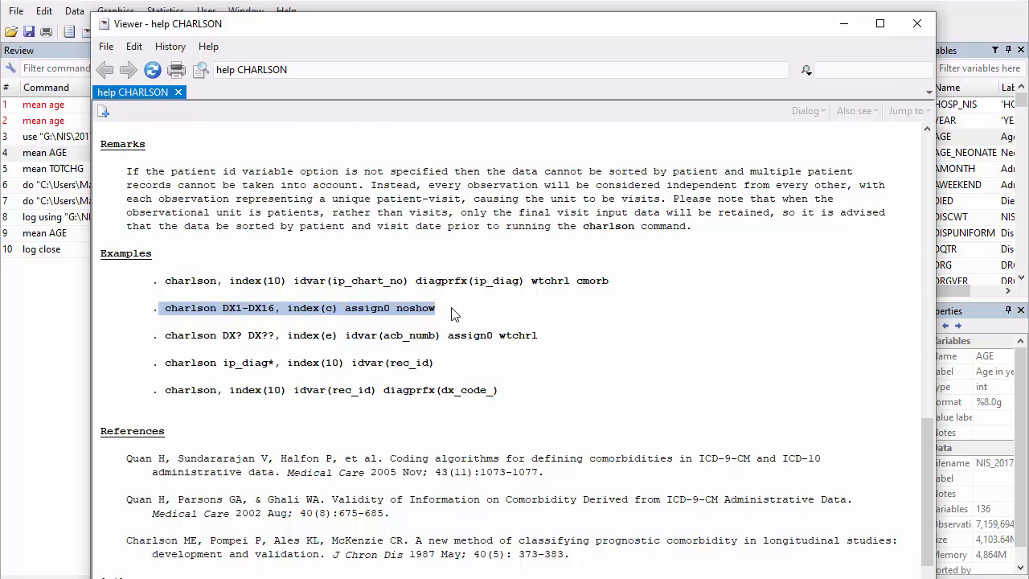
{"action": "left_click", "coordinate": [916, 27]}
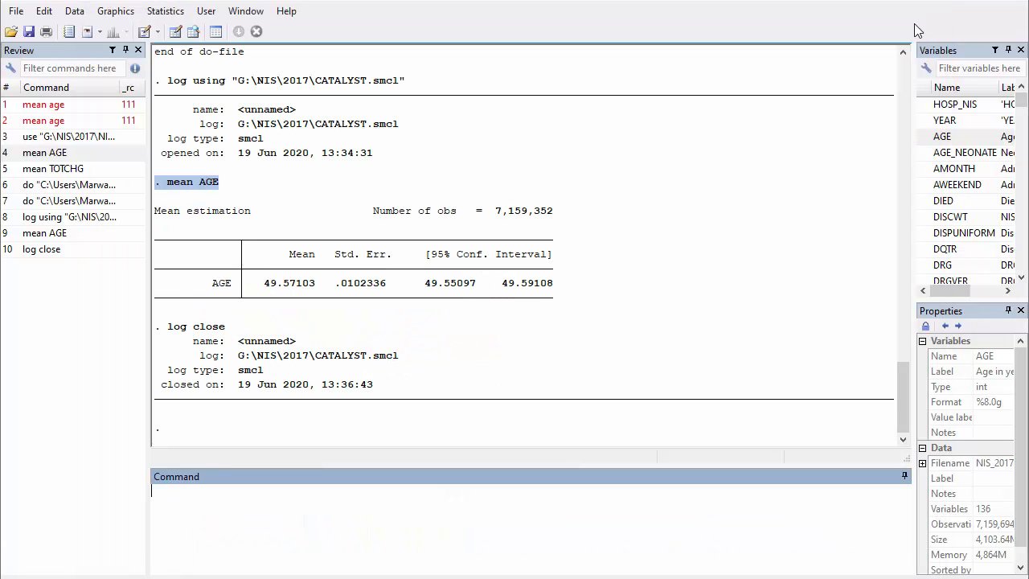